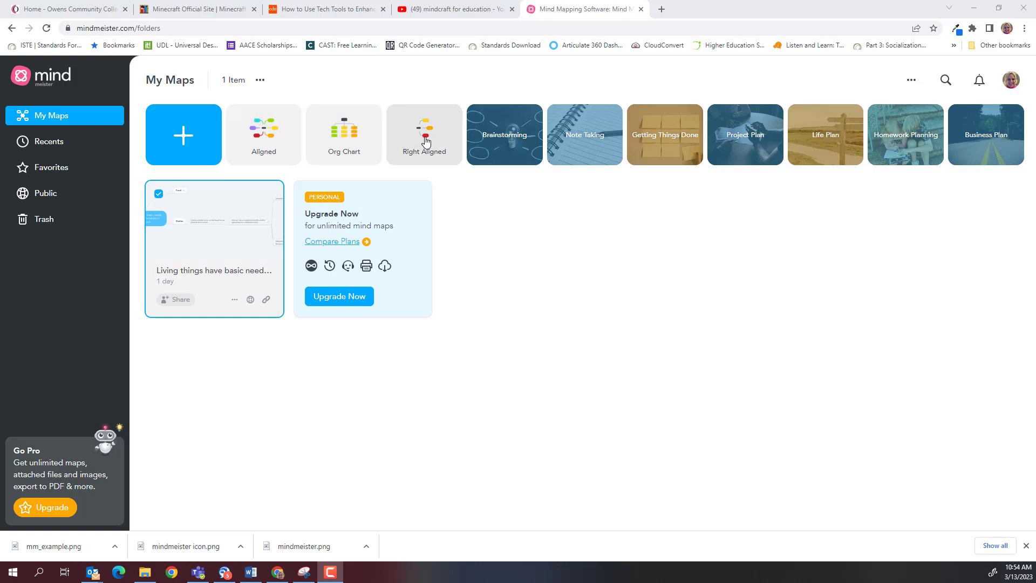
# Look through the new-item menu and the existing map's options menu, closing both without changes.
pyautogui.click(185, 137)
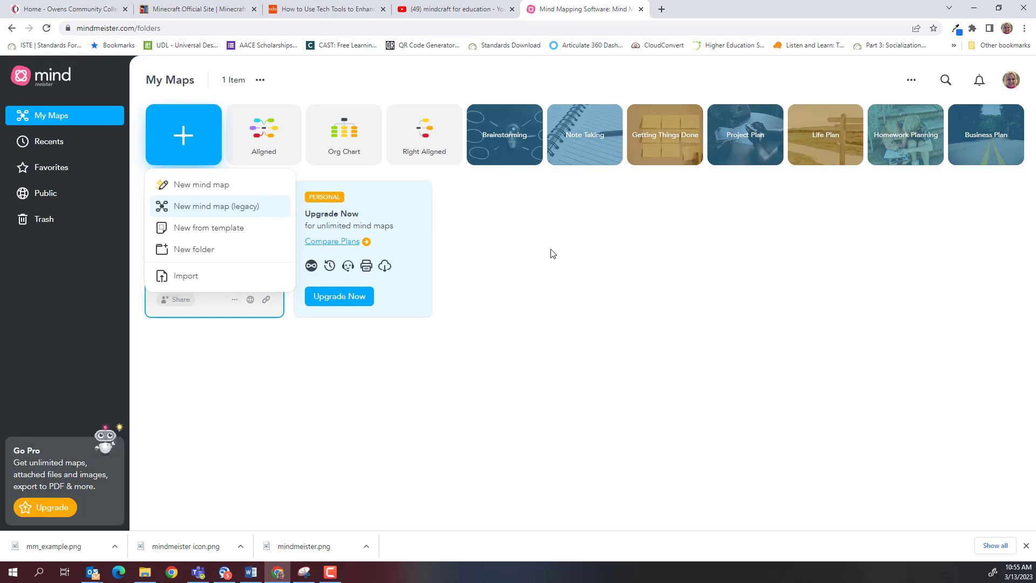
pyautogui.click(519, 234)
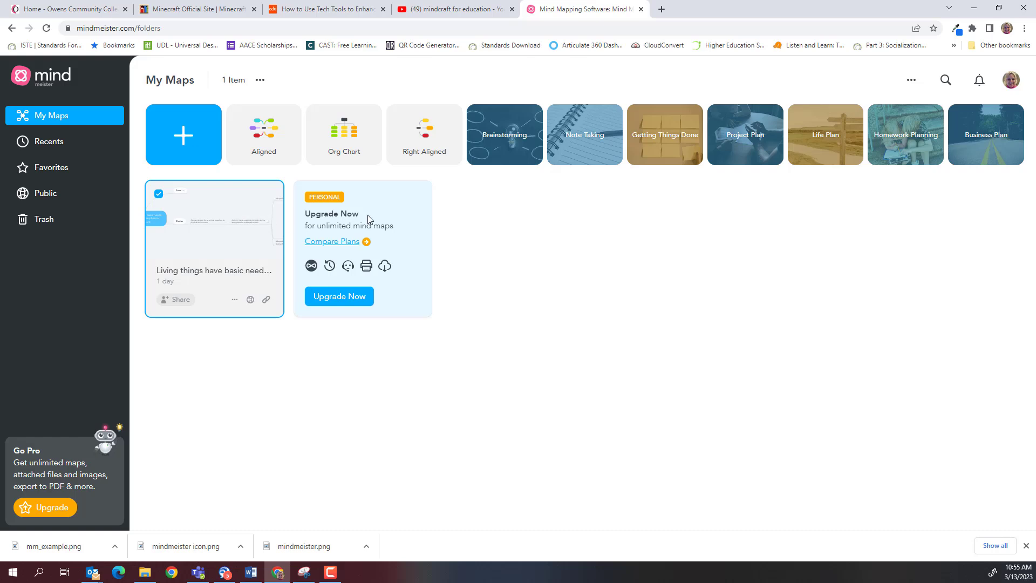
pyautogui.click(234, 301)
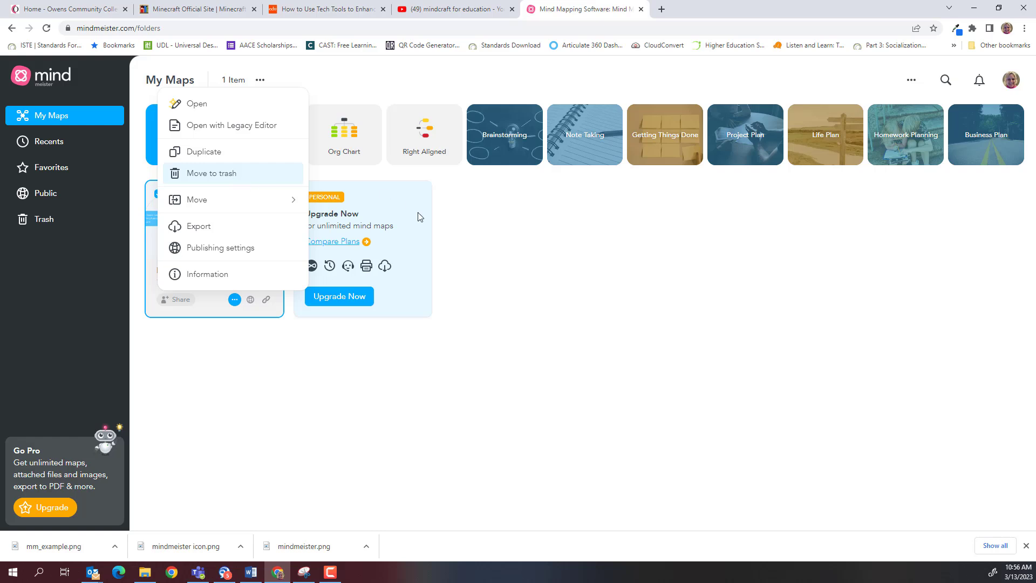
pyautogui.click(492, 252)
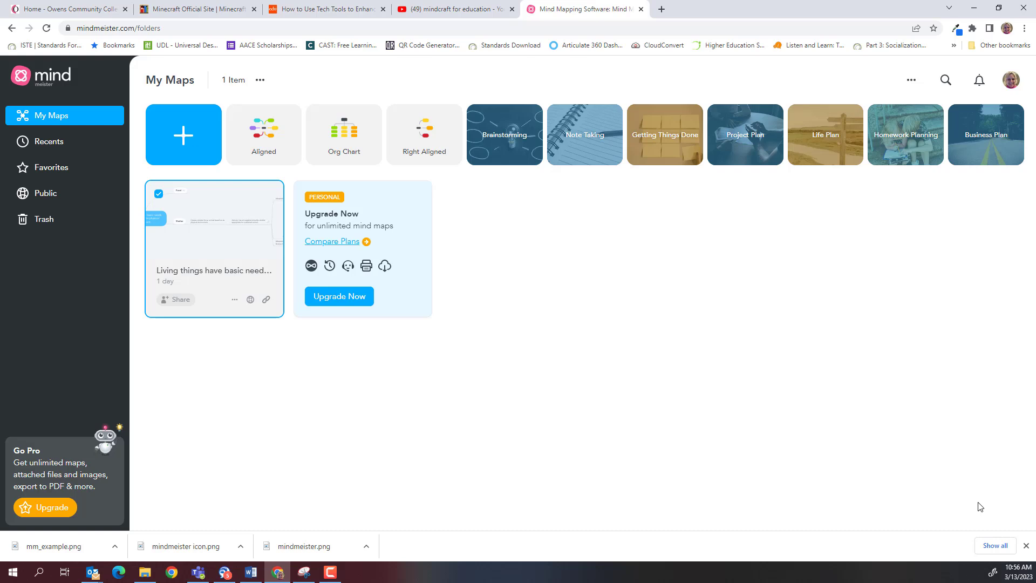
# Create a map from the Aligned template, then hide and reshow the formatting side panel.
pyautogui.click(262, 131)
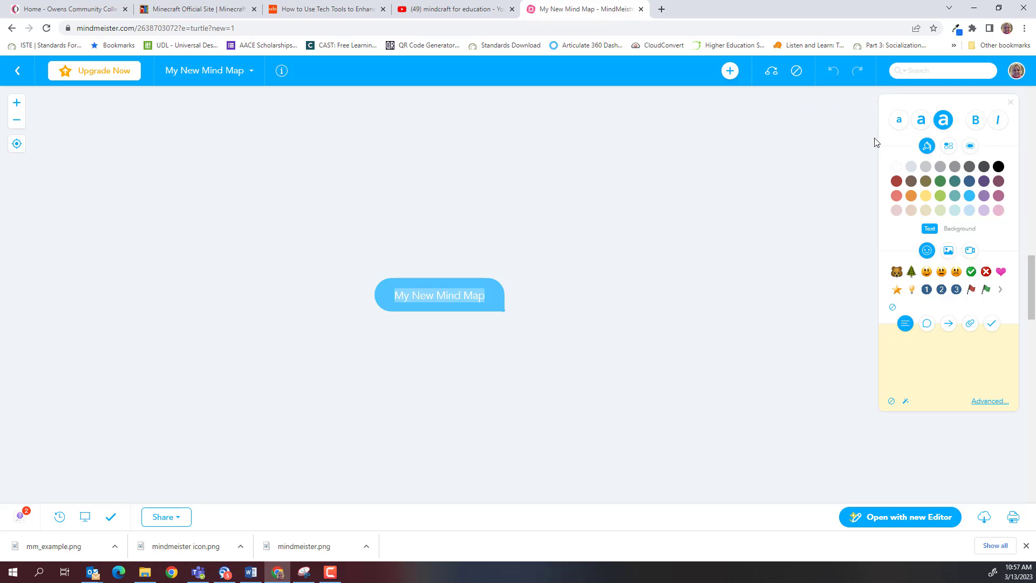
pyautogui.click(1009, 103)
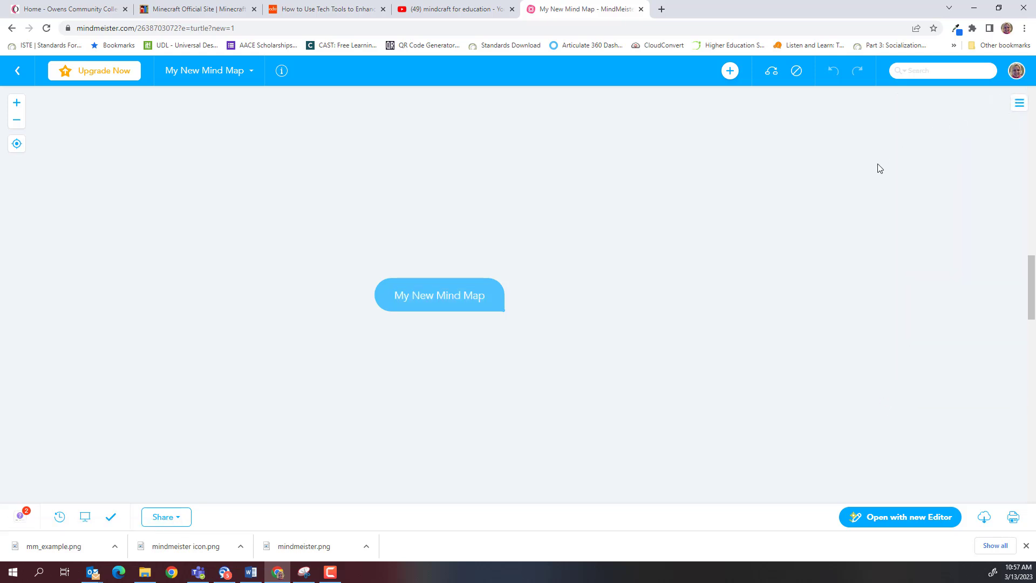
pyautogui.click(1019, 104)
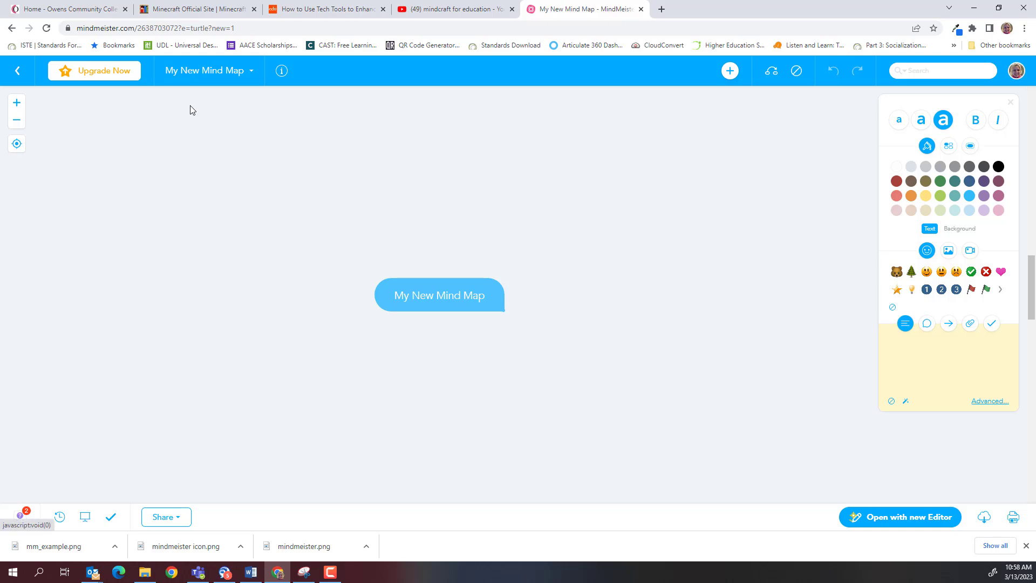
# Rename the central topic to 'Living things have basic needs obtained from the physical environment.' and add a subtopic.
pyautogui.doubleClick(441, 294)
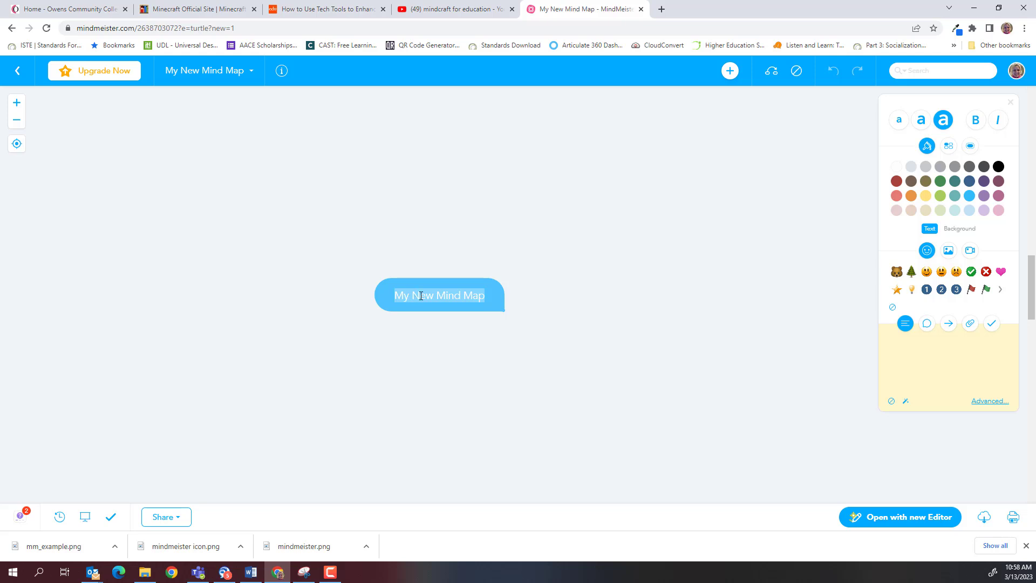
pyautogui.click(420, 296)
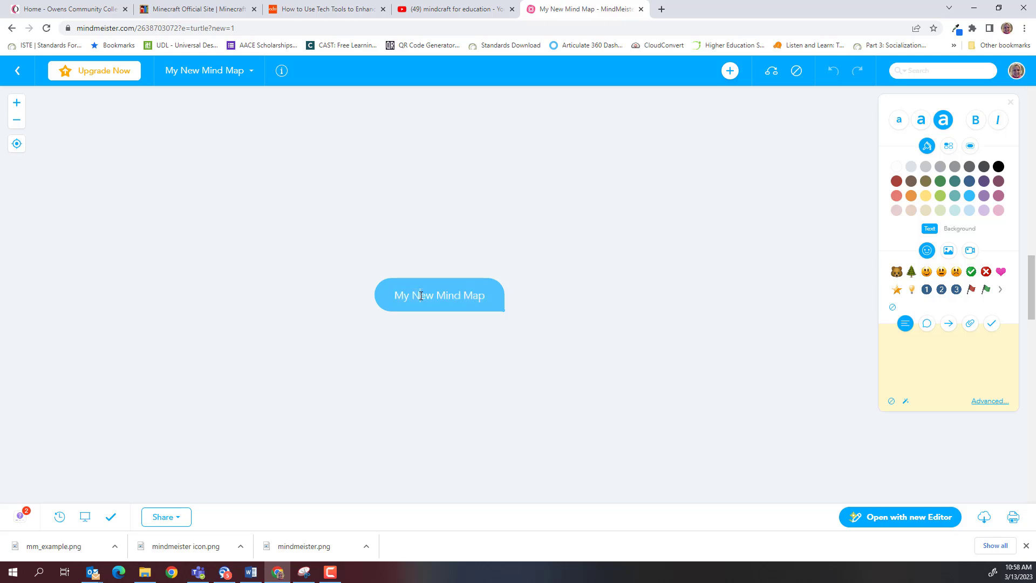
pyautogui.doubleClick(421, 295)
pyautogui.tripleClick(421, 295)
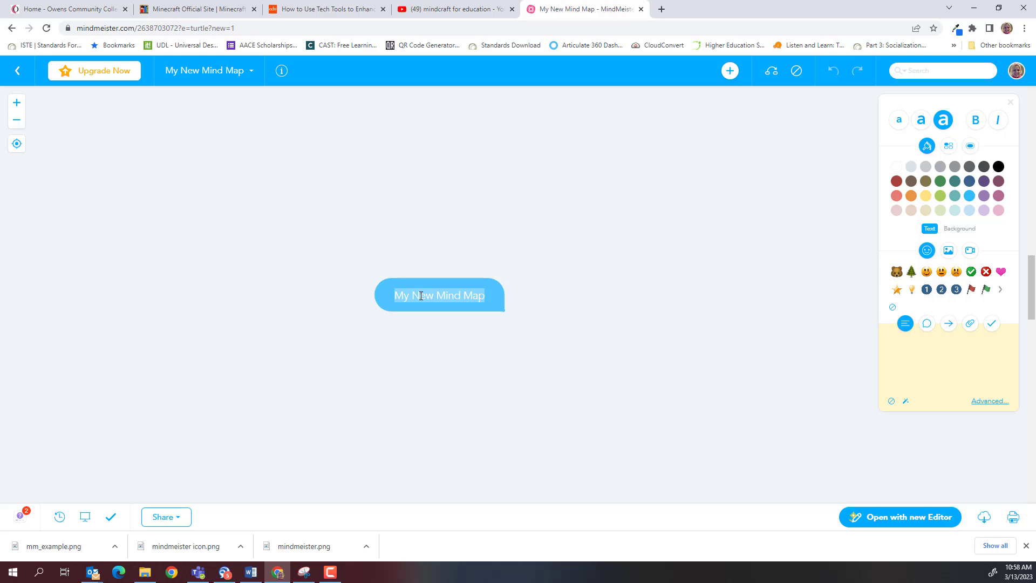
pyautogui.write('4iving')
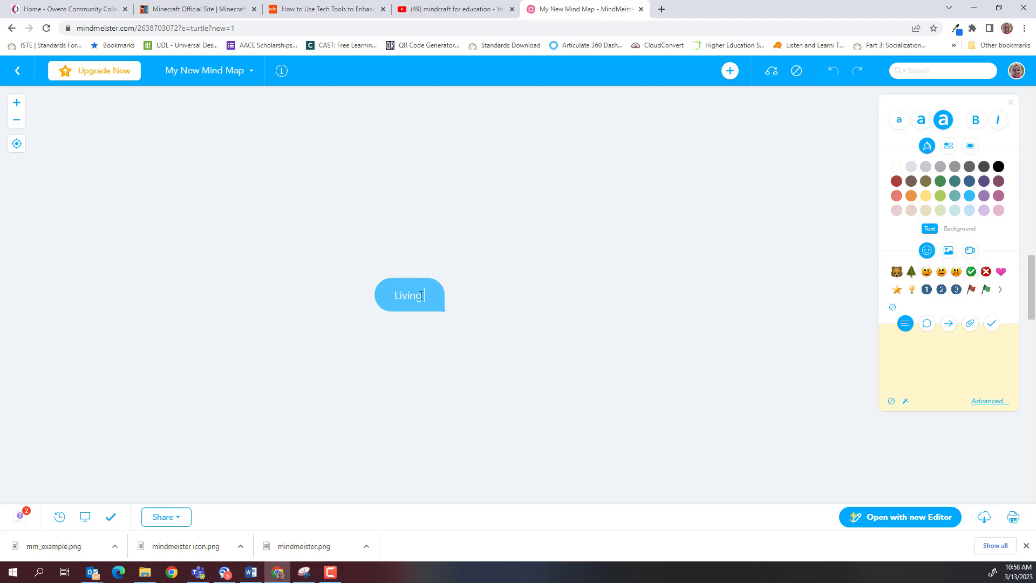
pyautogui.write(' things have ba')
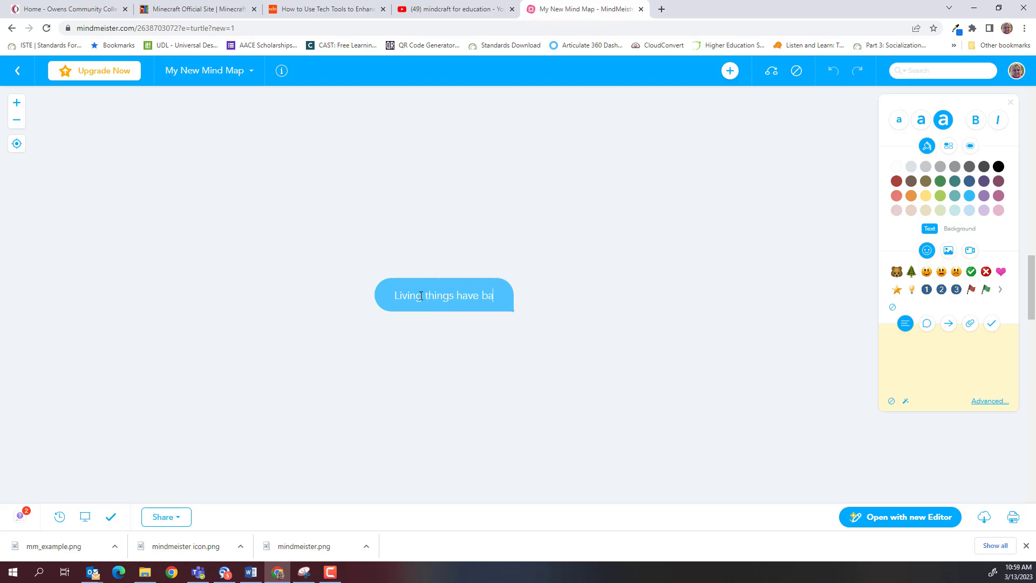
pyautogui.write('sic needs ob')
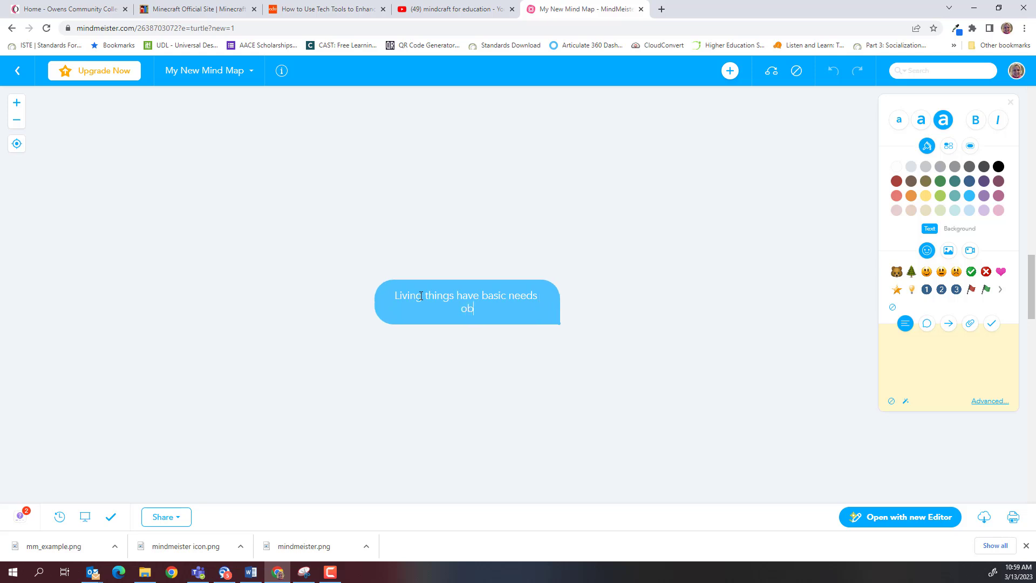
pyautogui.write('tained from the physical environment.')
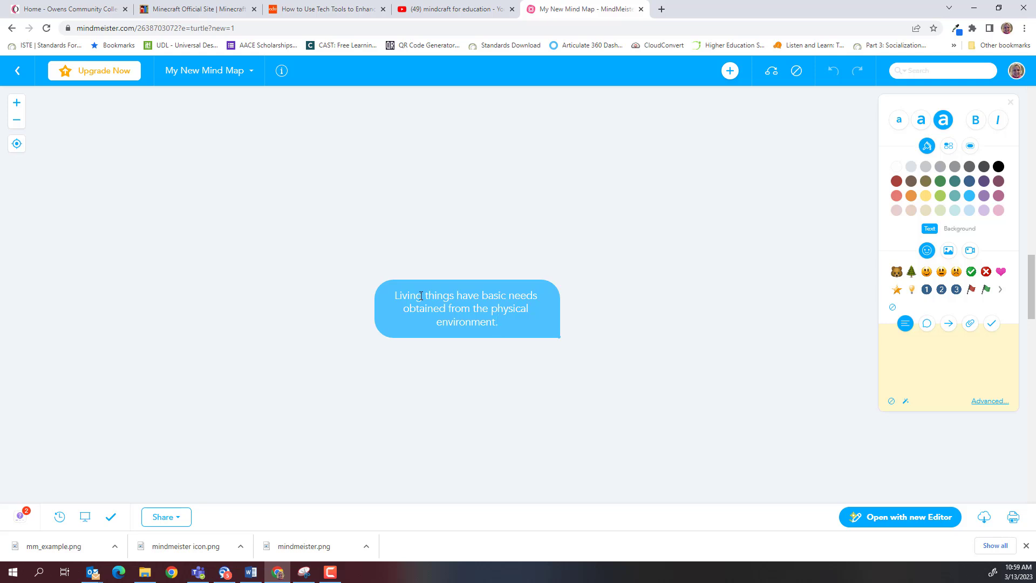
pyautogui.press('Tab')
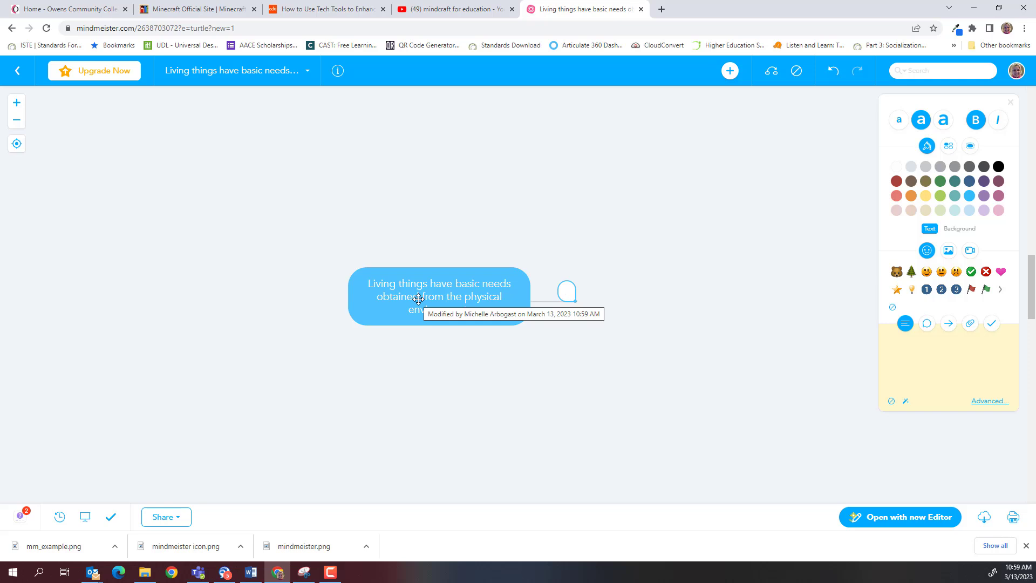
# Add subtopics Food, Shelter, Water and Air, discarding the extra empty one.
pyautogui.write('Food')
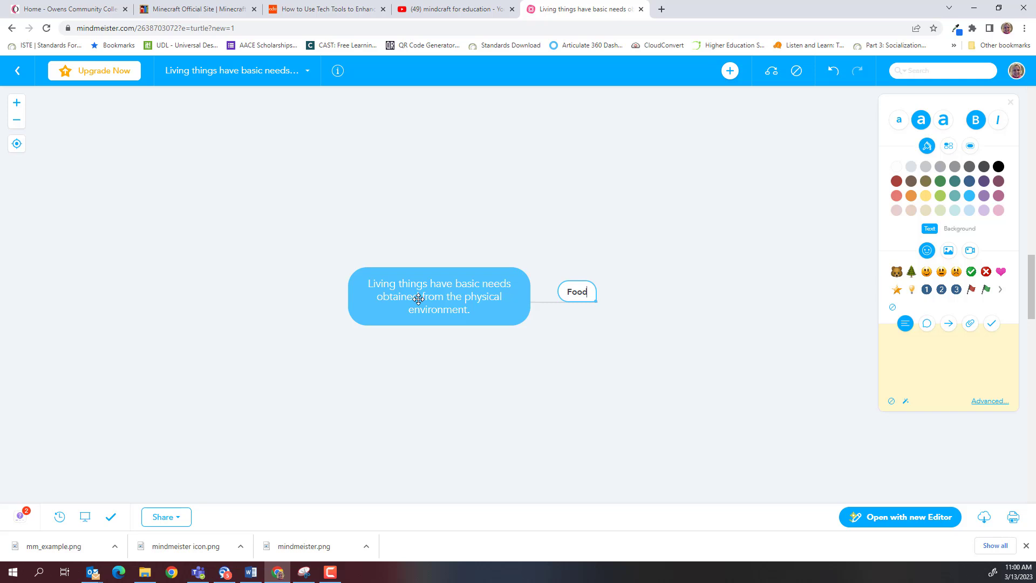
pyautogui.press('Return')
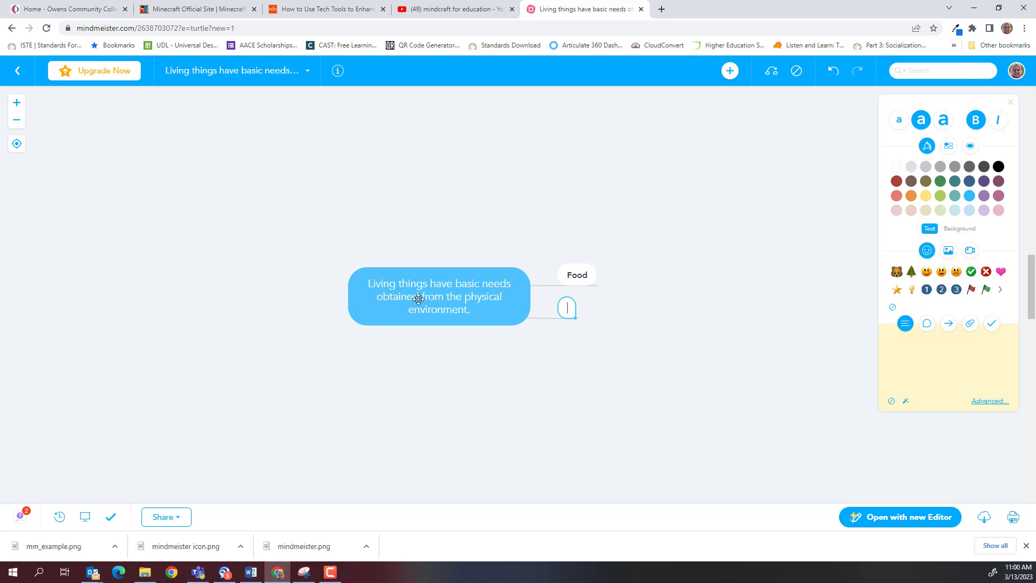
pyautogui.write('Shelter')
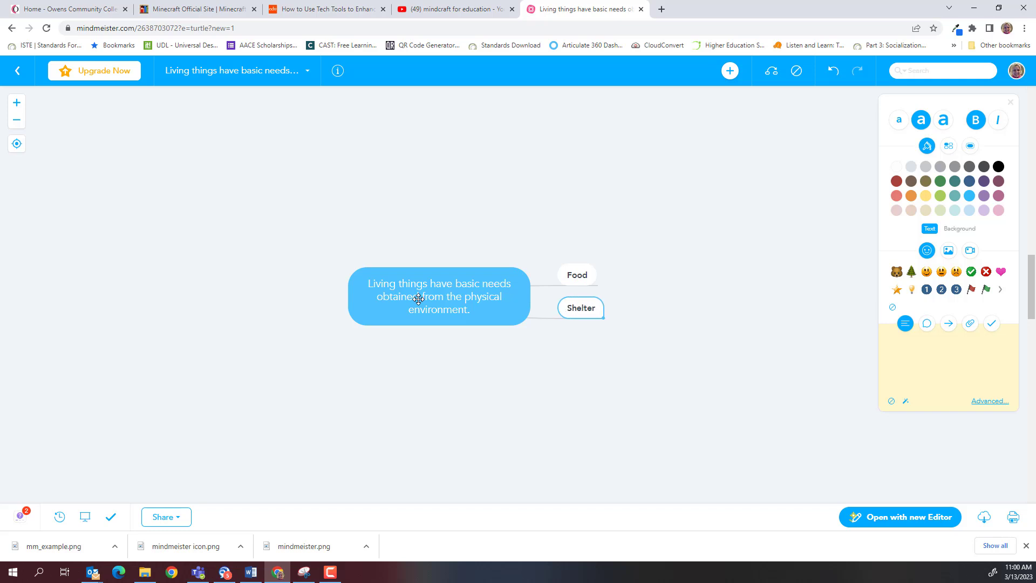
pyautogui.press('Return')
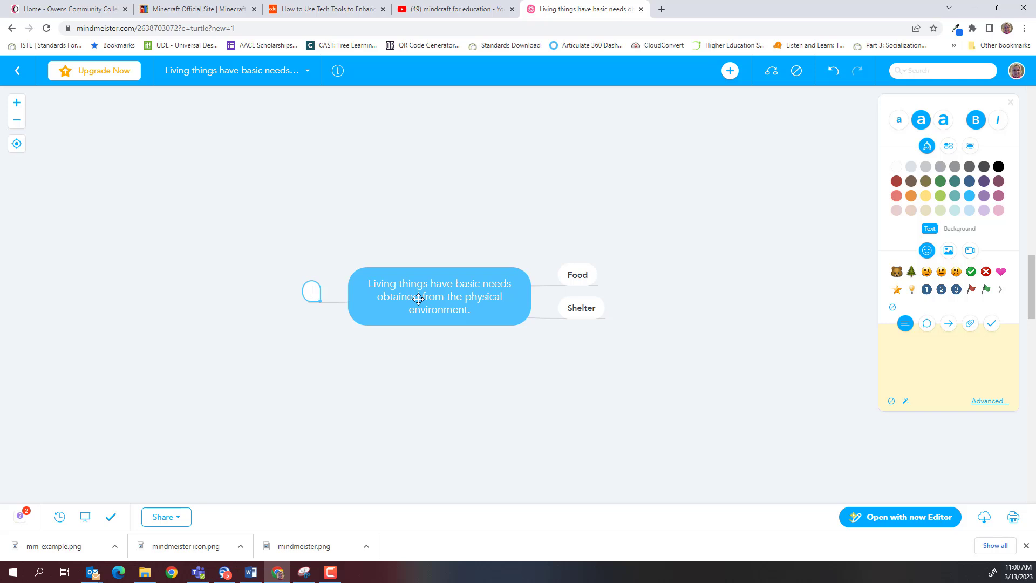
pyautogui.write('Water')
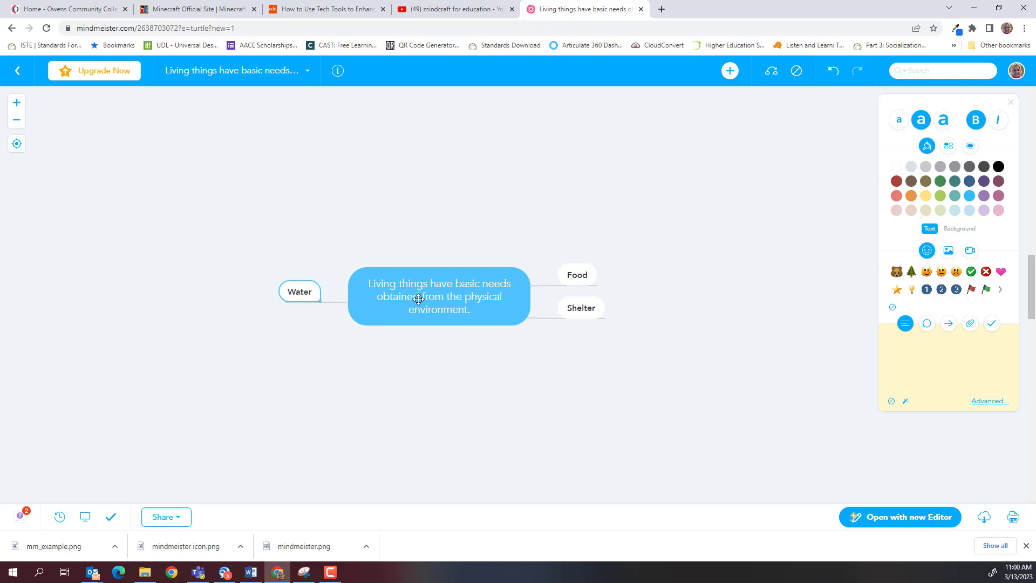
pyautogui.press('Return')
pyautogui.write('Air')
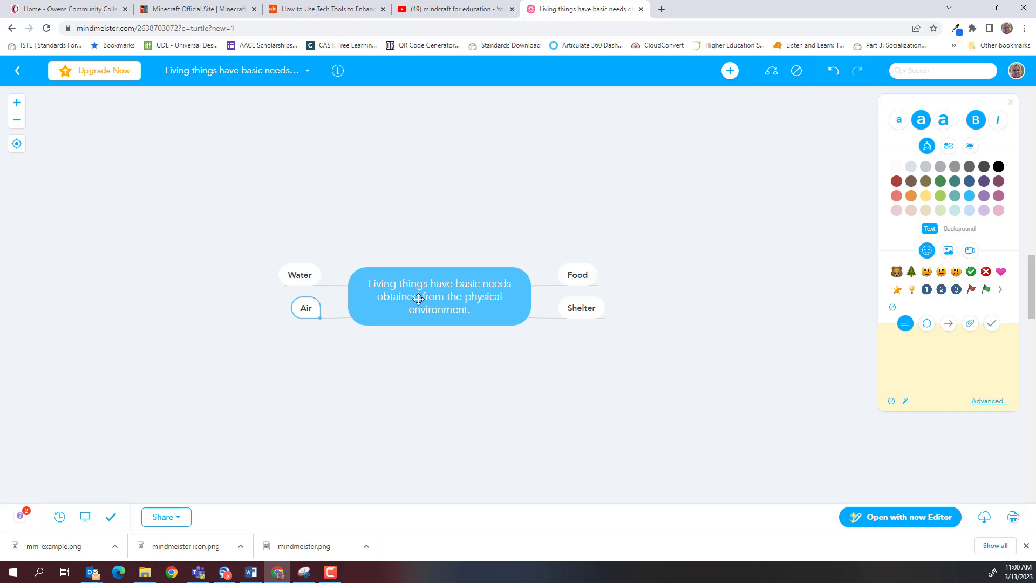
pyautogui.press('Return')
pyautogui.press('Return')
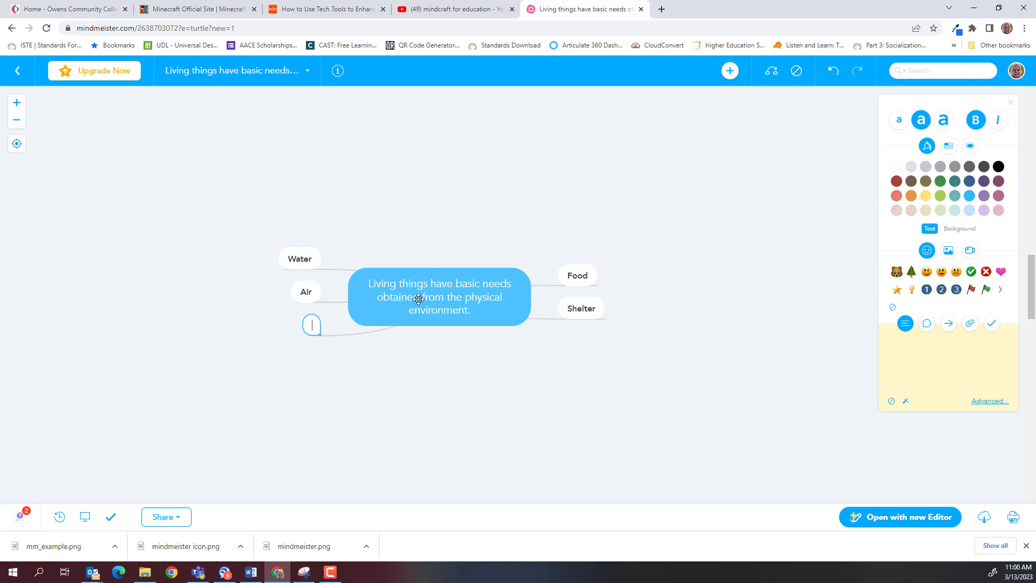
pyautogui.click(303, 291)
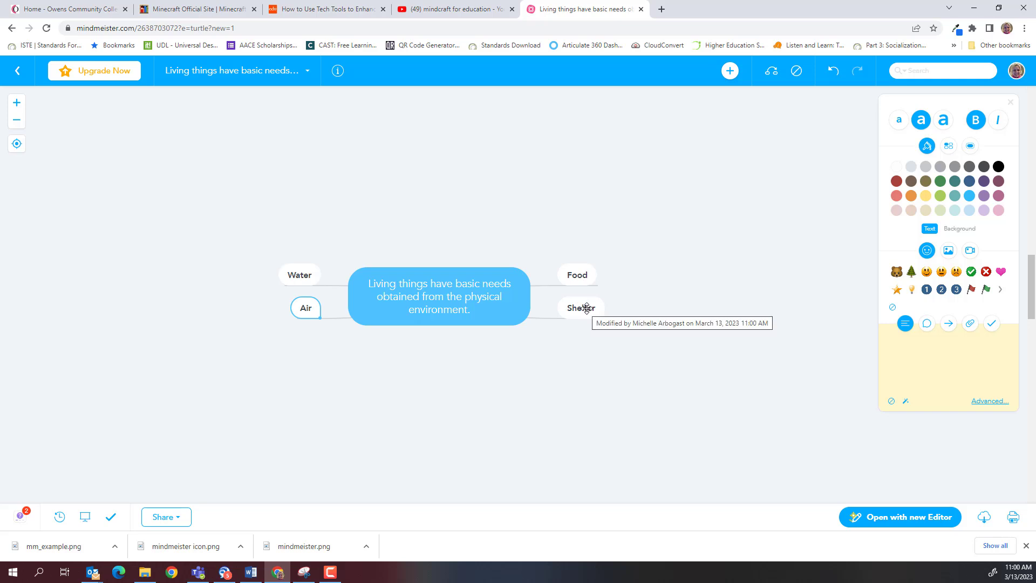
pyautogui.click(587, 309)
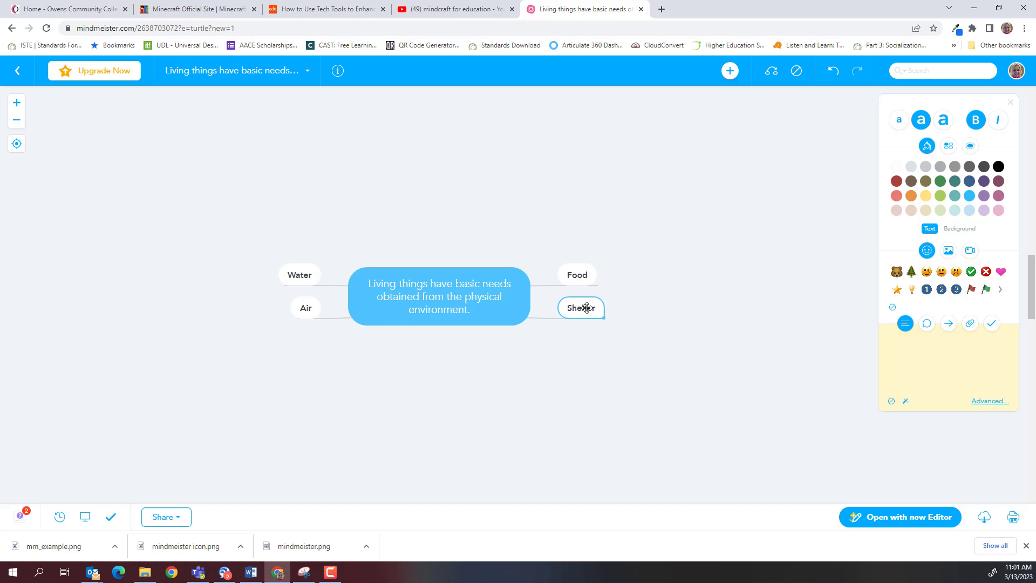
pyautogui.click(484, 307)
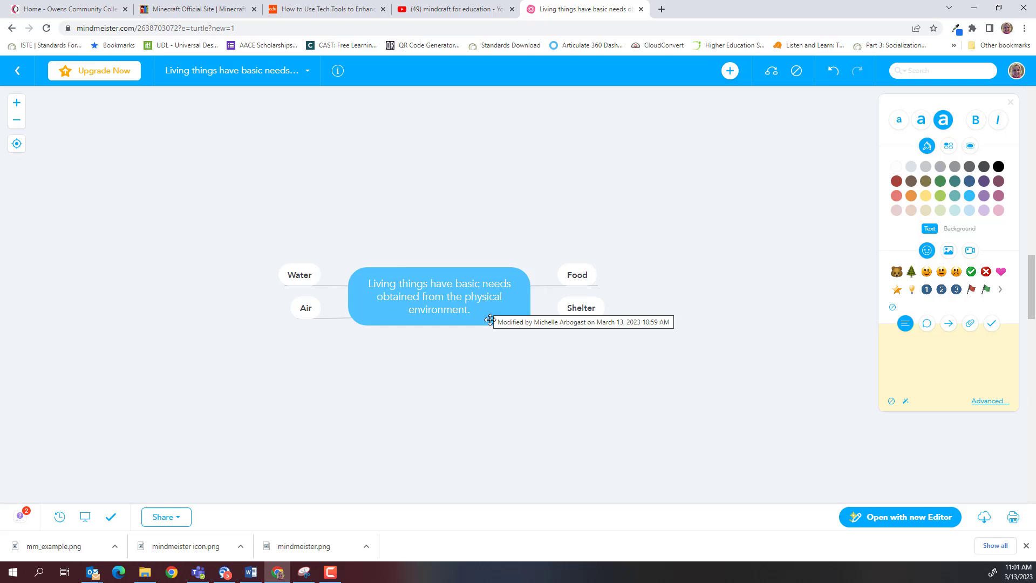
# Add a child under Shelter reading 'Create a shelter for an animal based on its physical environment.'.
pyautogui.click(581, 308)
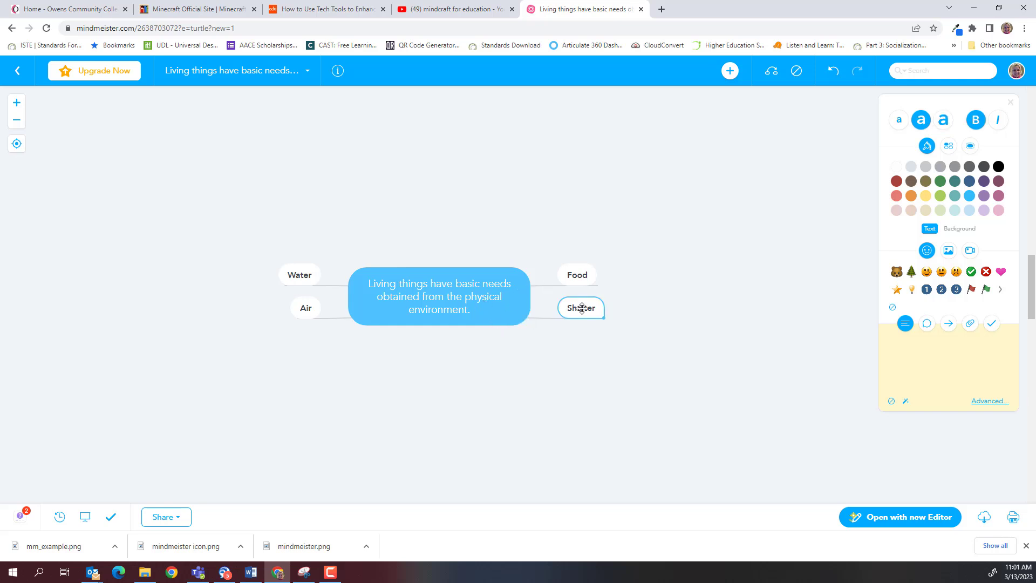
pyautogui.press('Tab')
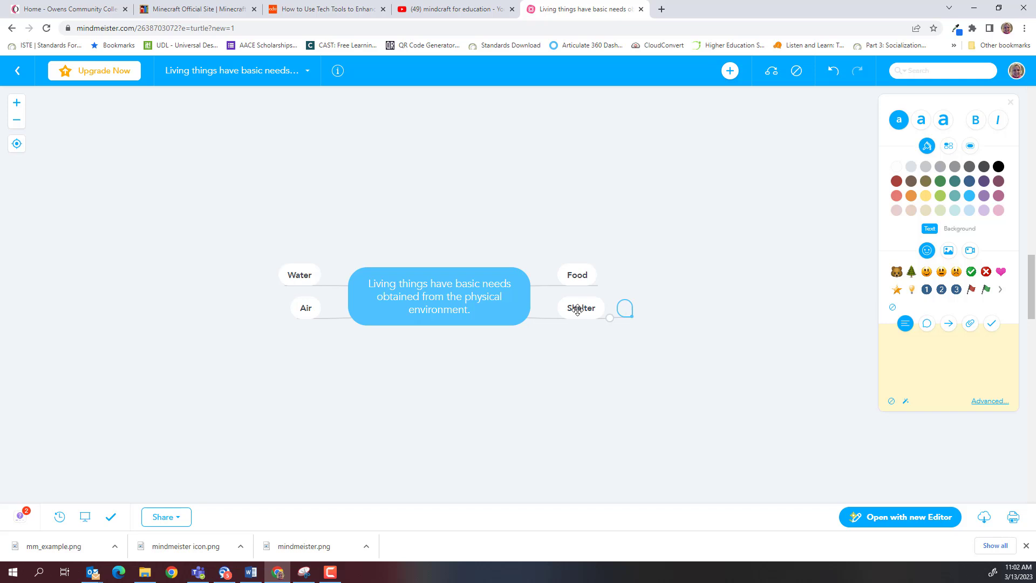
pyautogui.write('Create a shelter for an an')
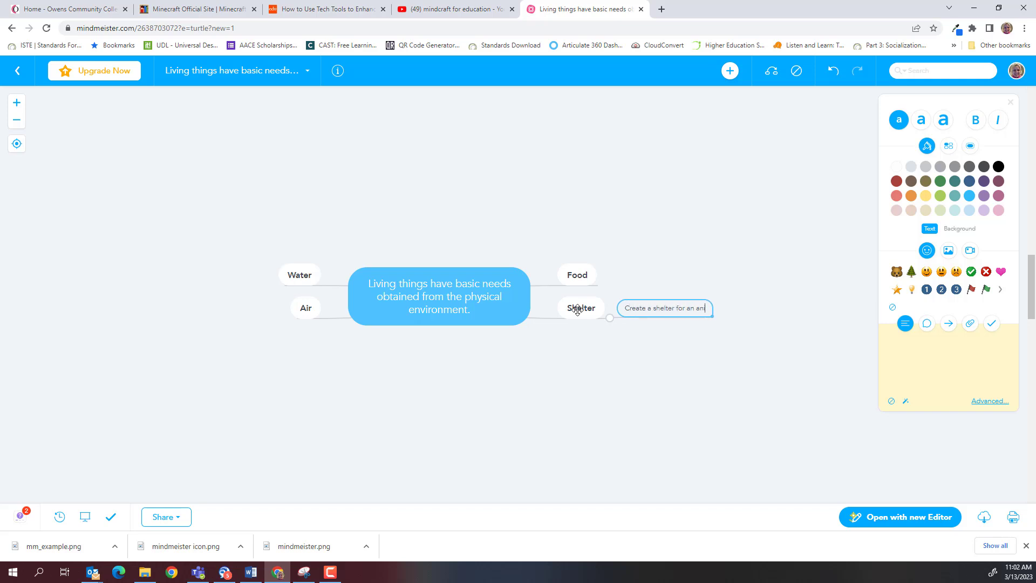
pyautogui.write('imal based on its physica')
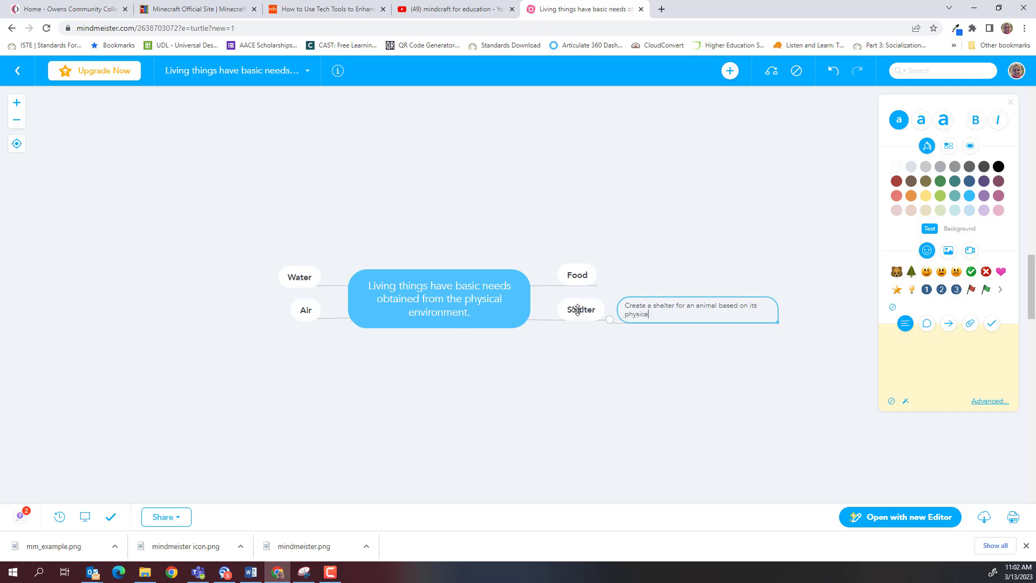
pyautogui.write('l environment.')
pyautogui.click(485, 289)
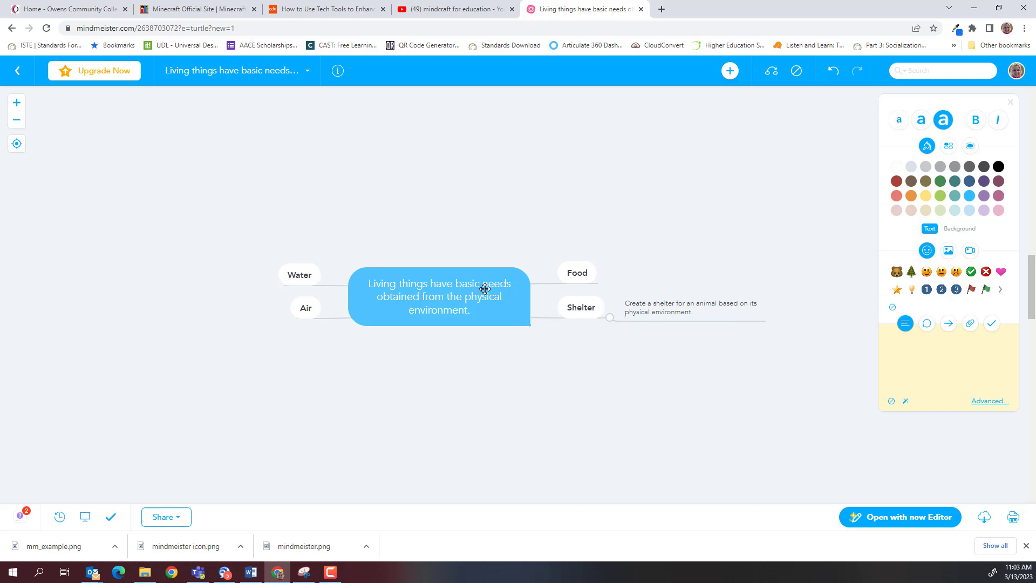
pyautogui.click(574, 303)
pyautogui.click(638, 311)
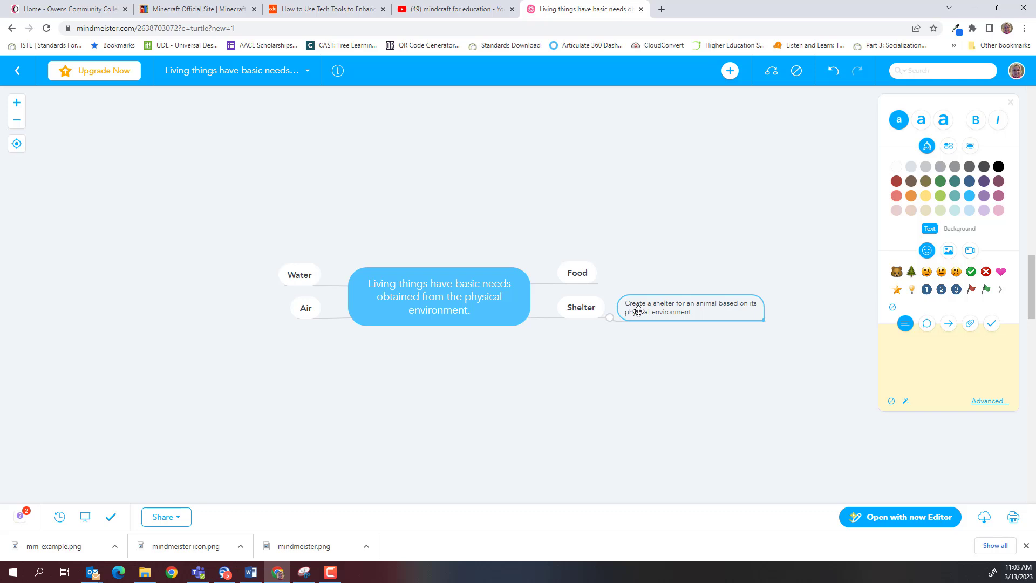
# Add a topic after the Shelter note: 'Activity: Use art supplies to build a shelter appropriate for a selected animal'.
pyautogui.doubleClick(639, 310)
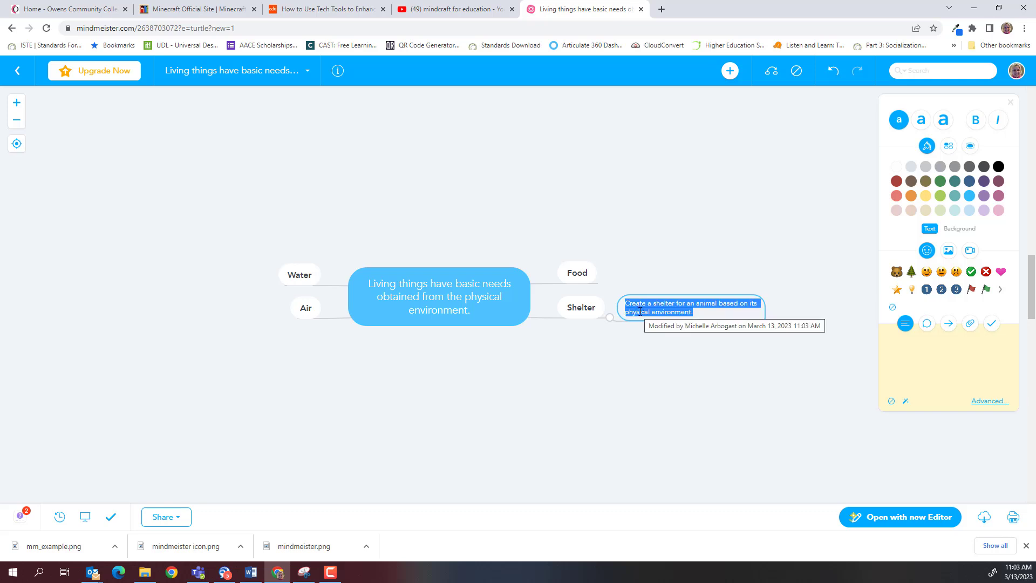
pyautogui.press('Tab')
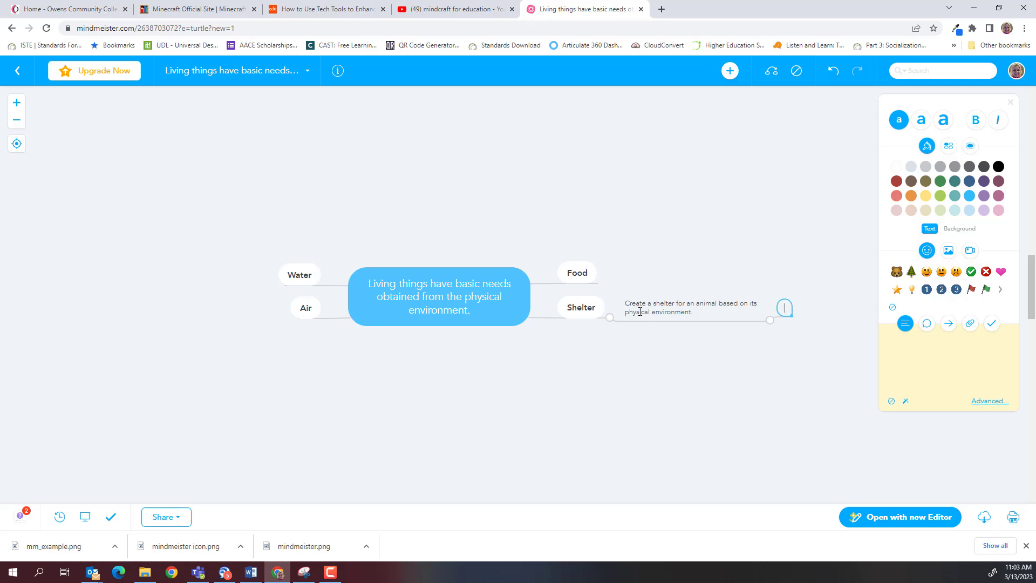
pyautogui.write('Activity: Use art supp')
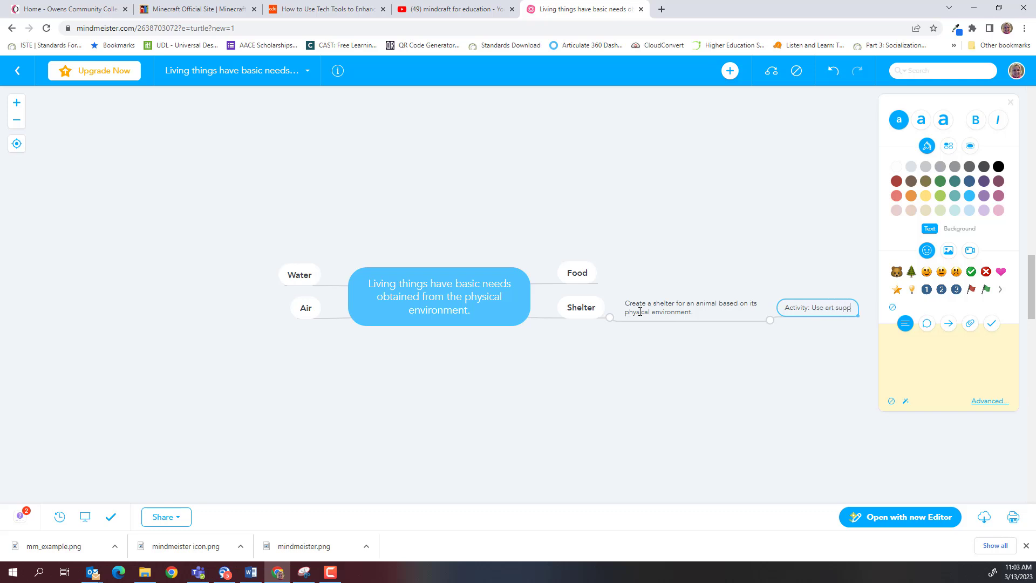
pyautogui.write('lies to build a shelter appropriate for a selected animal.')
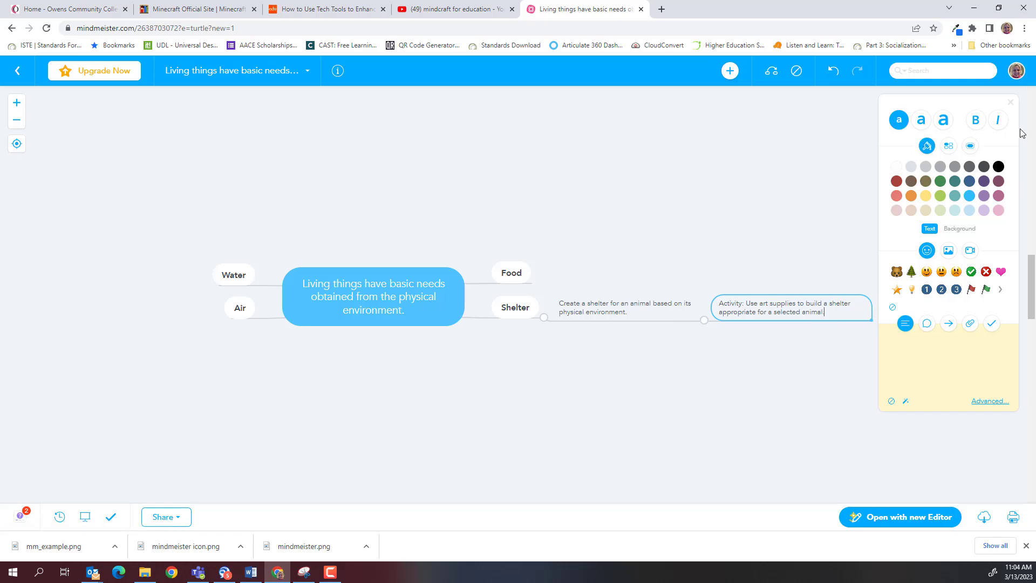
pyautogui.click(911, 181)
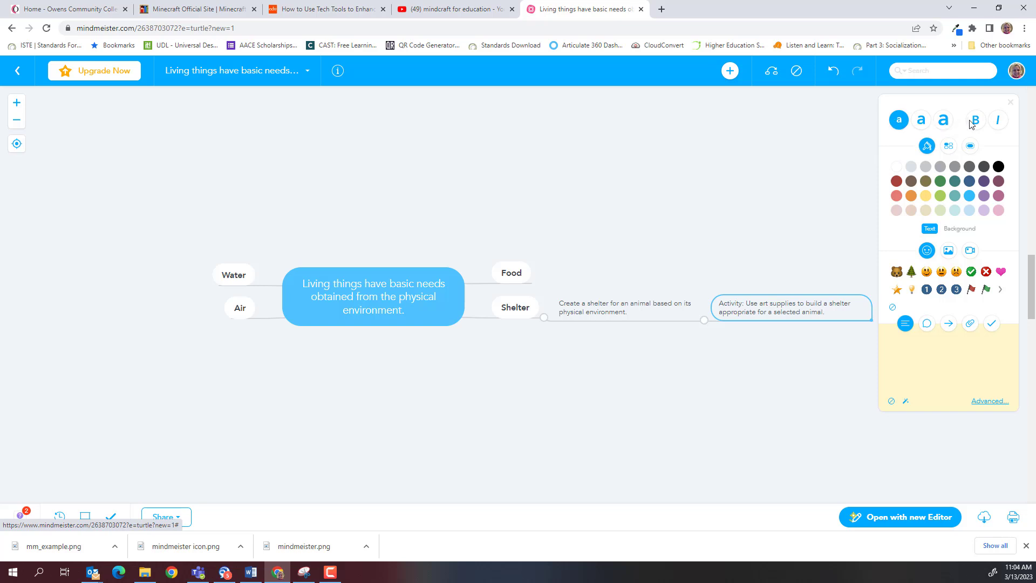
pyautogui.click(920, 122)
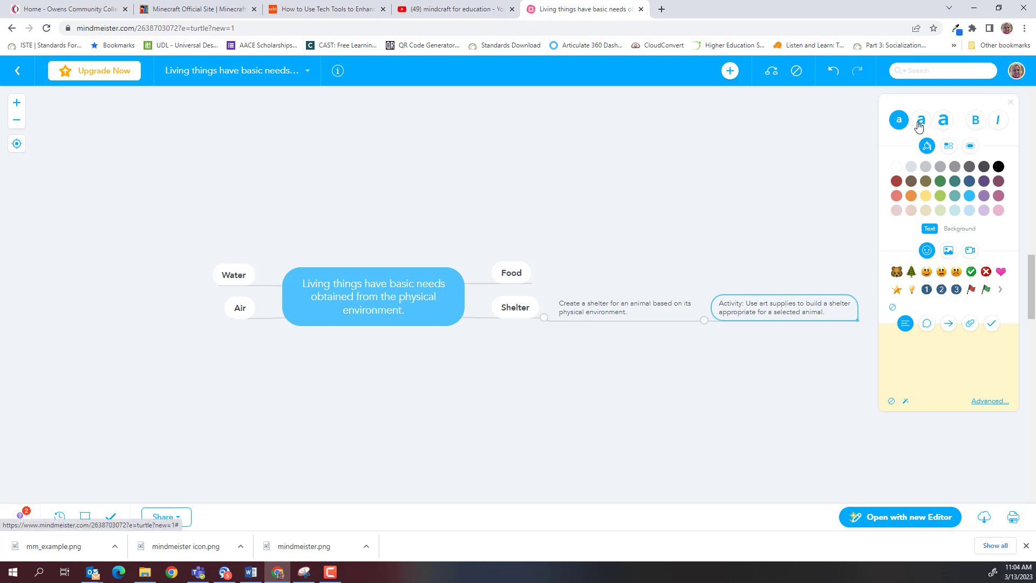
pyautogui.click(948, 122)
pyautogui.click(974, 122)
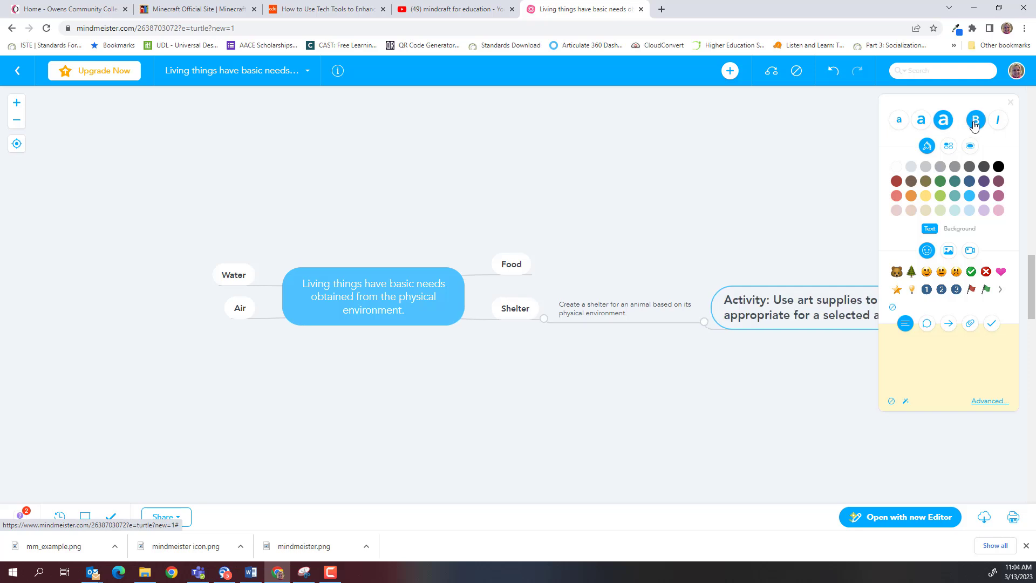
pyautogui.click(998, 121)
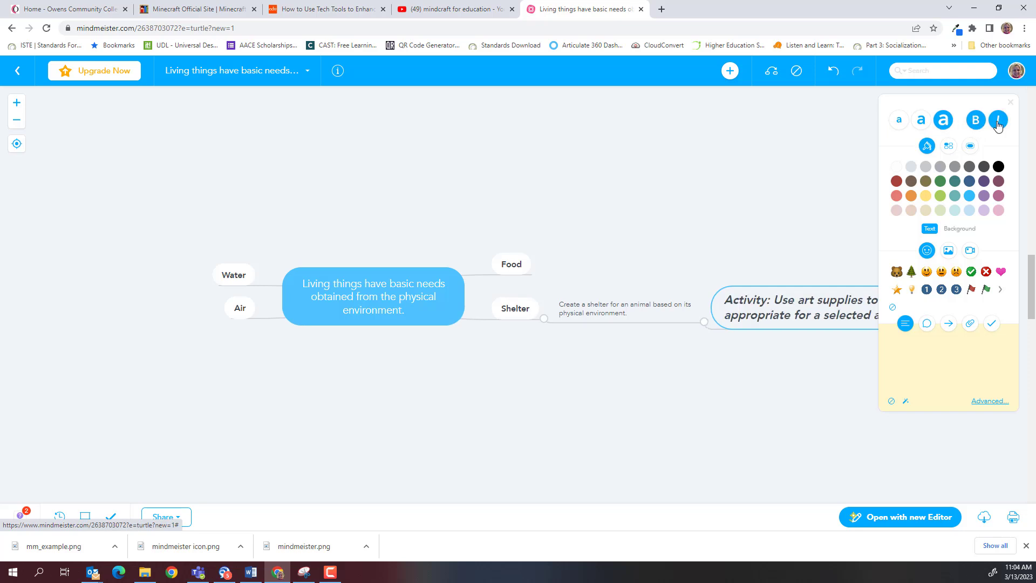
pyautogui.click(997, 121)
pyautogui.click(976, 121)
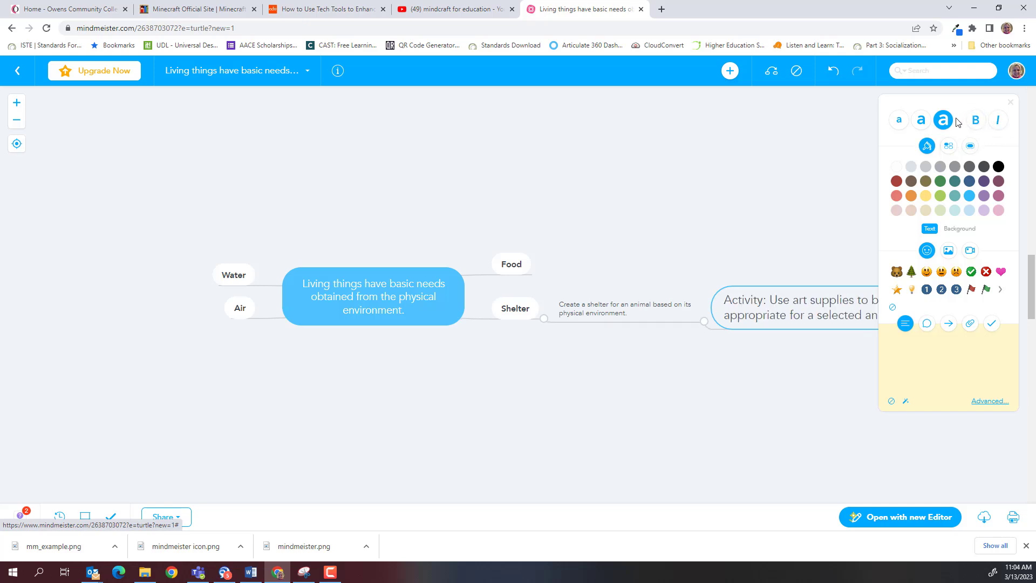
pyautogui.click(905, 123)
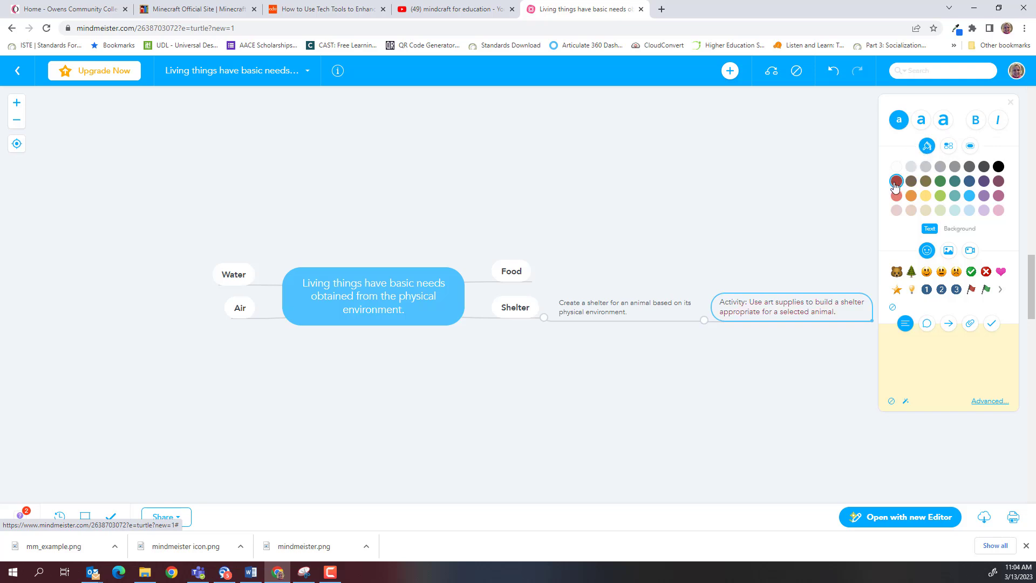
pyautogui.click(983, 196)
pyautogui.click(909, 197)
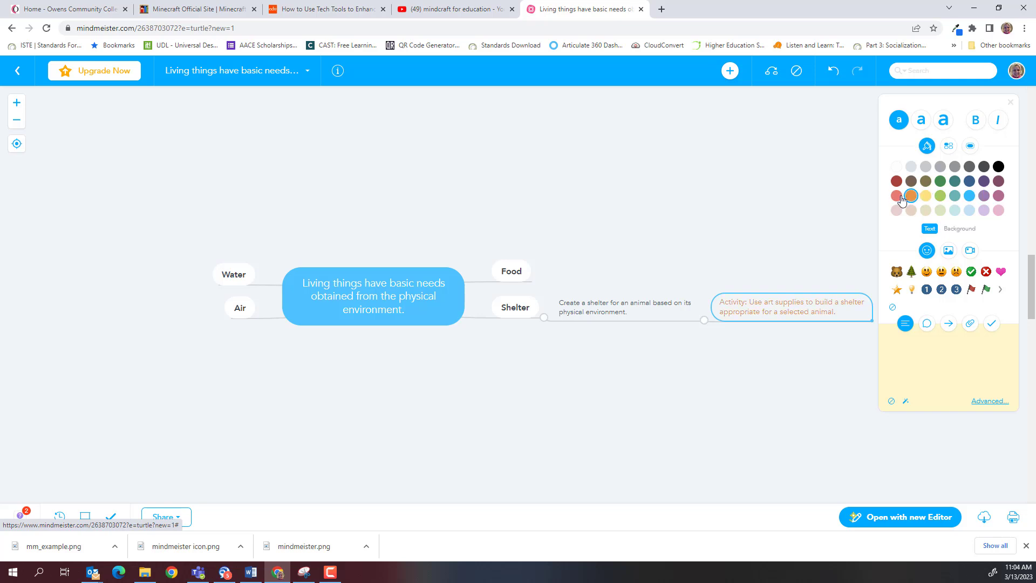
pyautogui.click(999, 168)
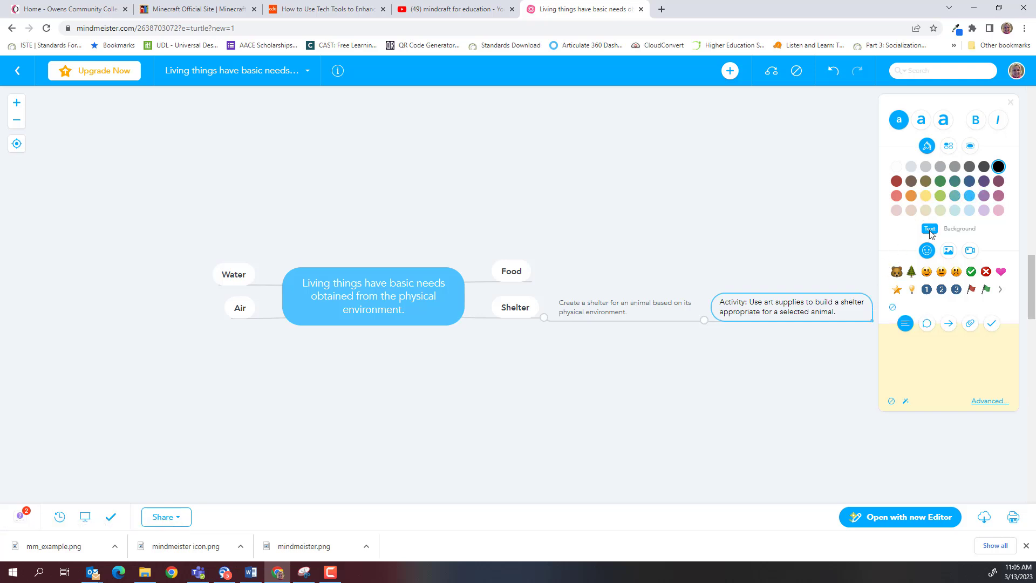
pyautogui.click(964, 231)
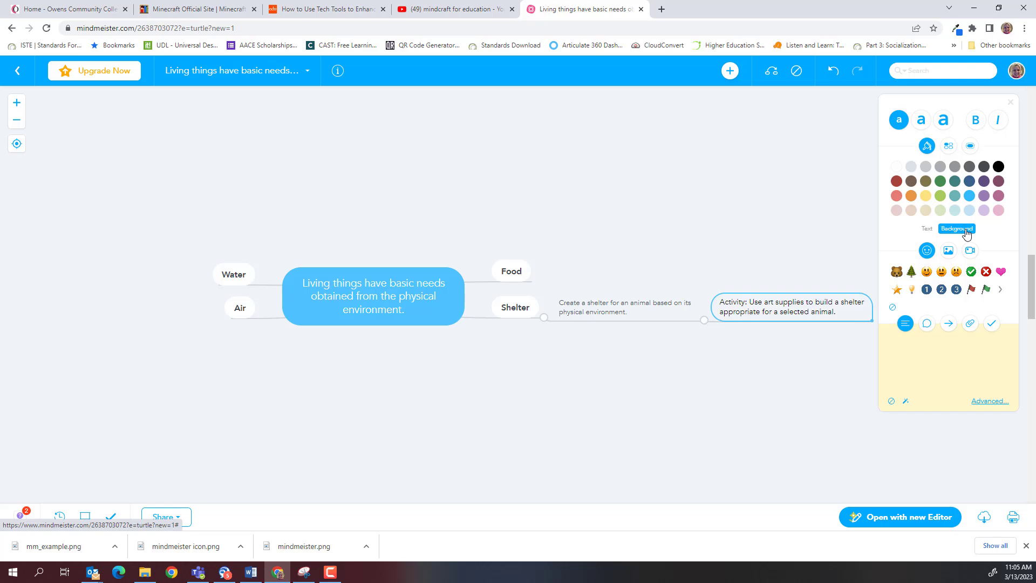
pyautogui.click(927, 197)
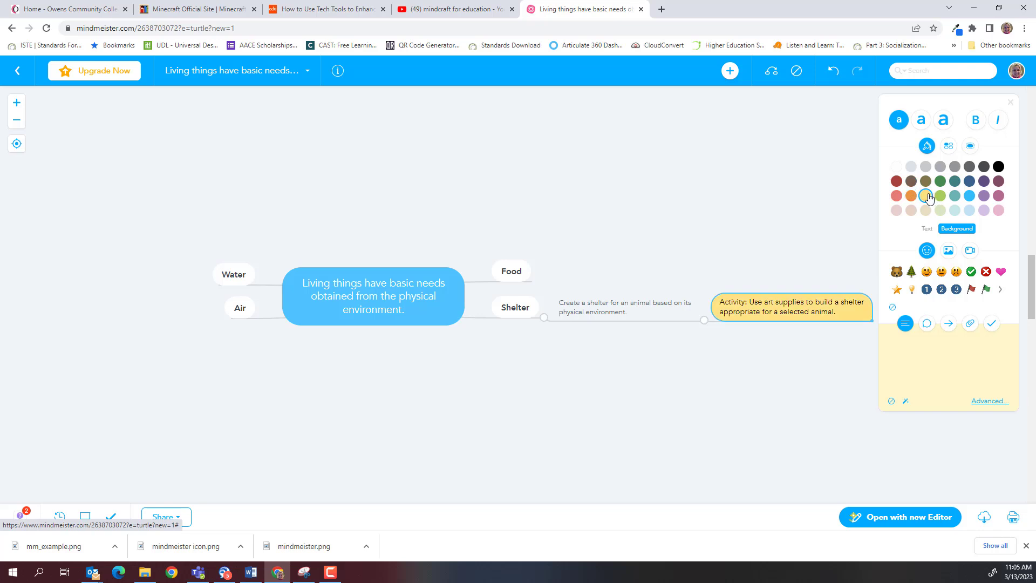
pyautogui.click(927, 196)
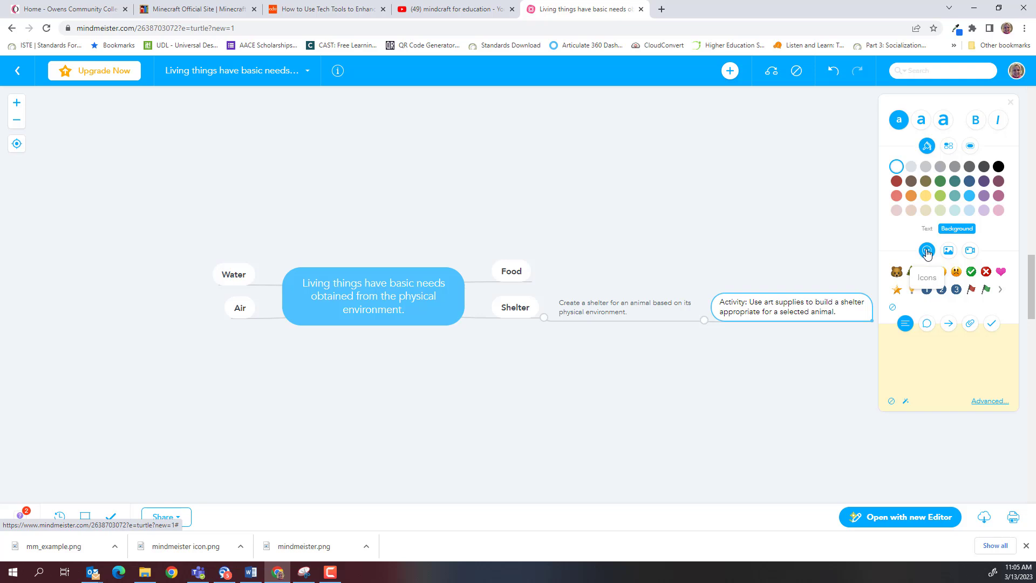
# Add the Bear icon to the Activity topic, then browse and close the full icon set.
pyautogui.click(896, 273)
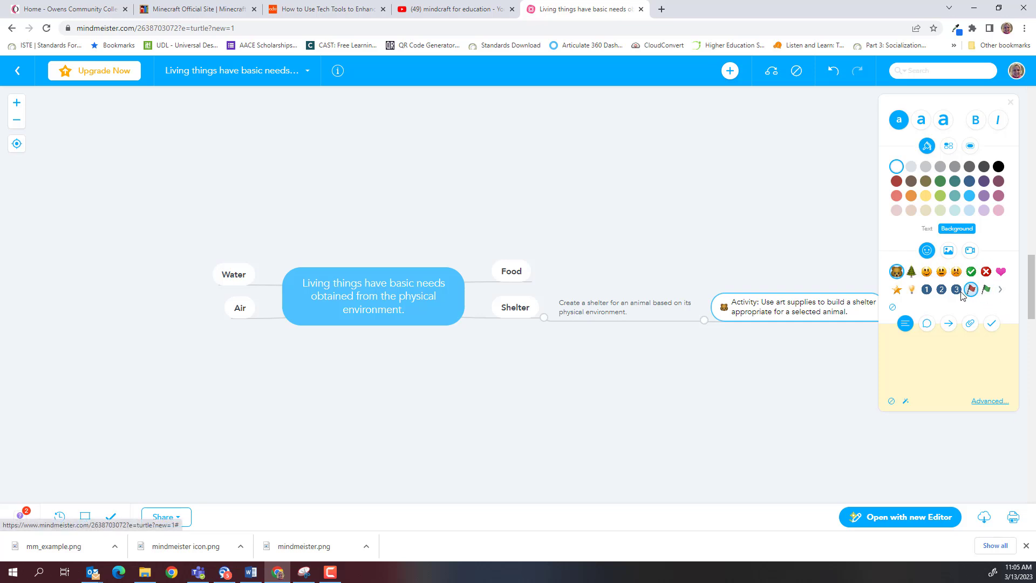
pyautogui.click(999, 292)
pyautogui.scroll(-5, 963, 283)
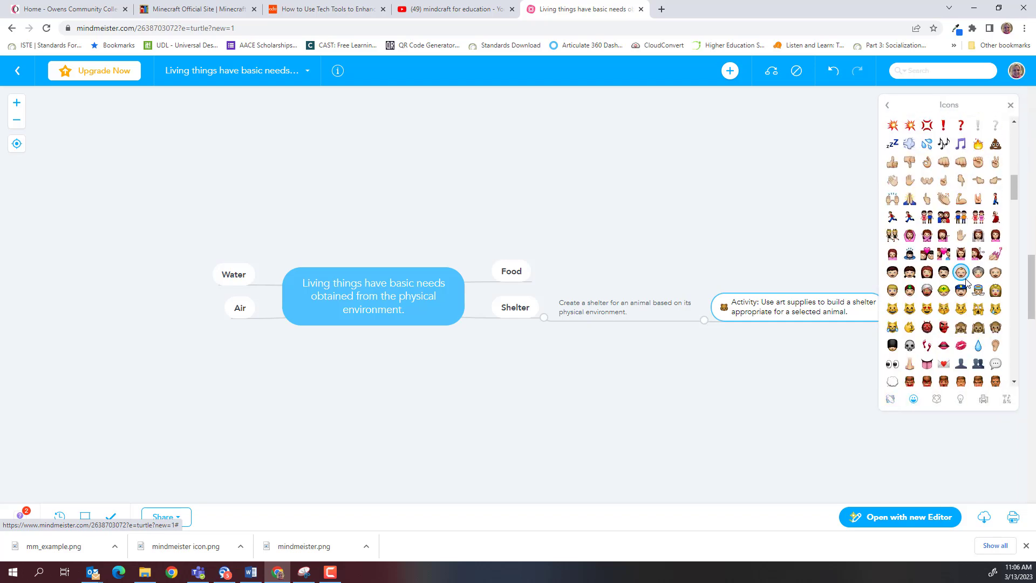
pyautogui.scroll(-20, 963, 286)
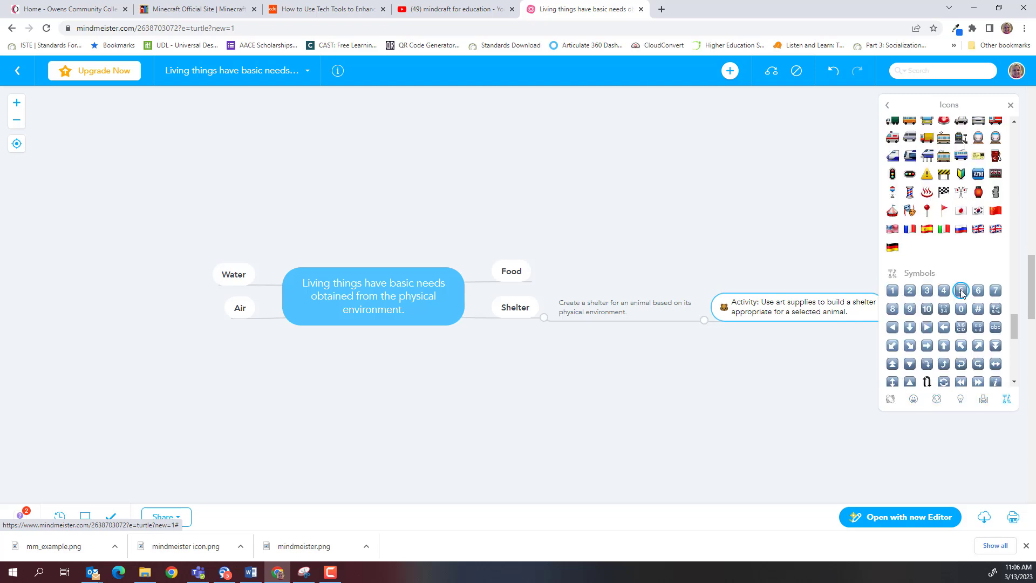
pyautogui.scroll(10, 961, 293)
pyautogui.scroll(-11, 961, 291)
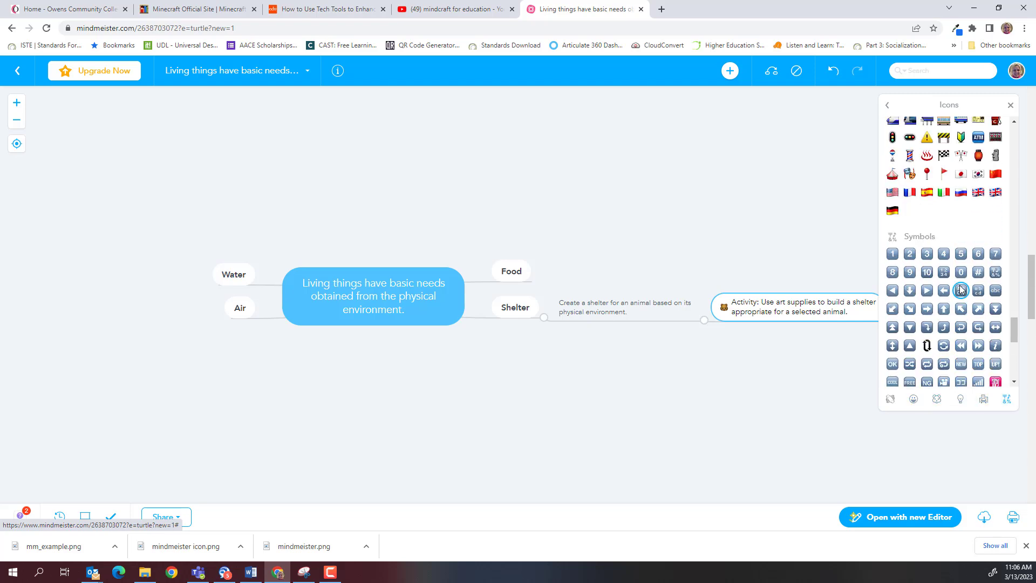
pyautogui.scroll(1, 961, 291)
pyautogui.scroll(-1, 961, 291)
pyautogui.click(887, 106)
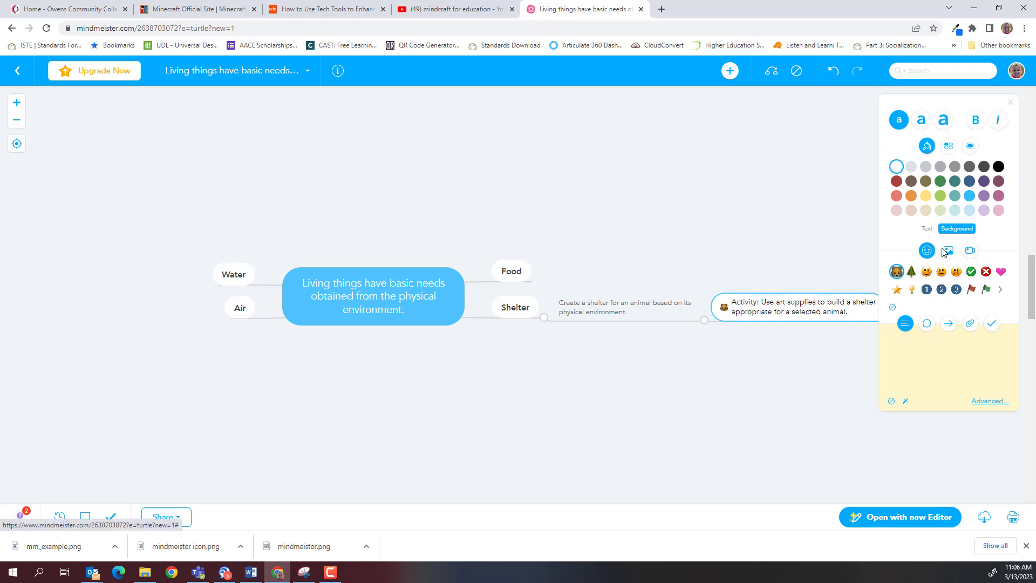
pyautogui.click(948, 251)
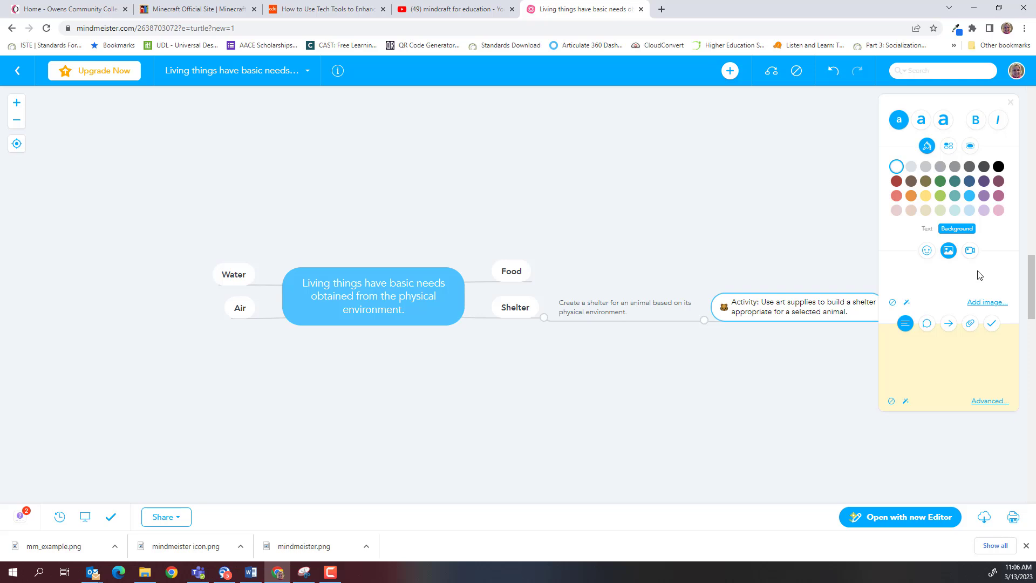
pyautogui.click(980, 303)
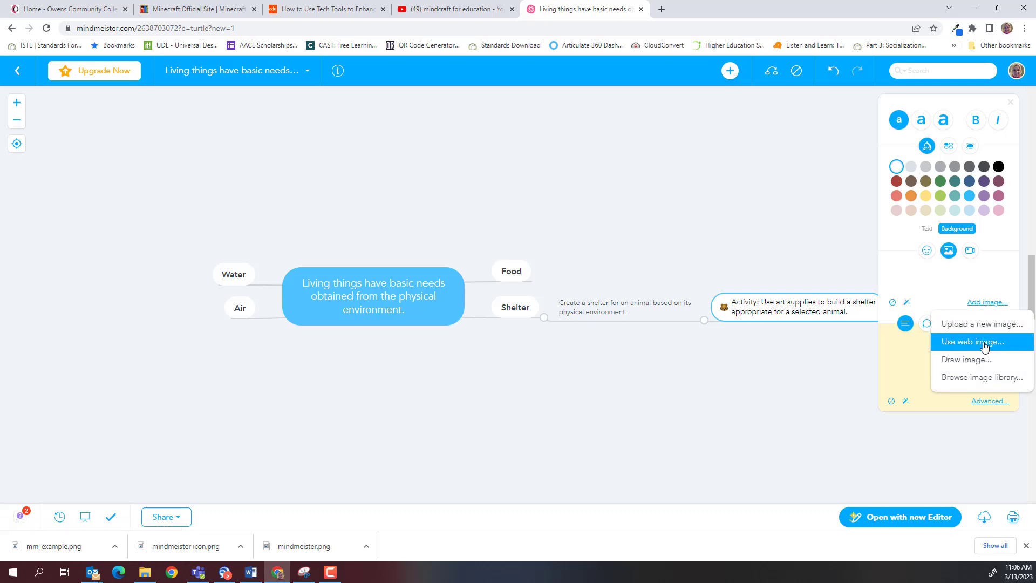
pyautogui.click(971, 376)
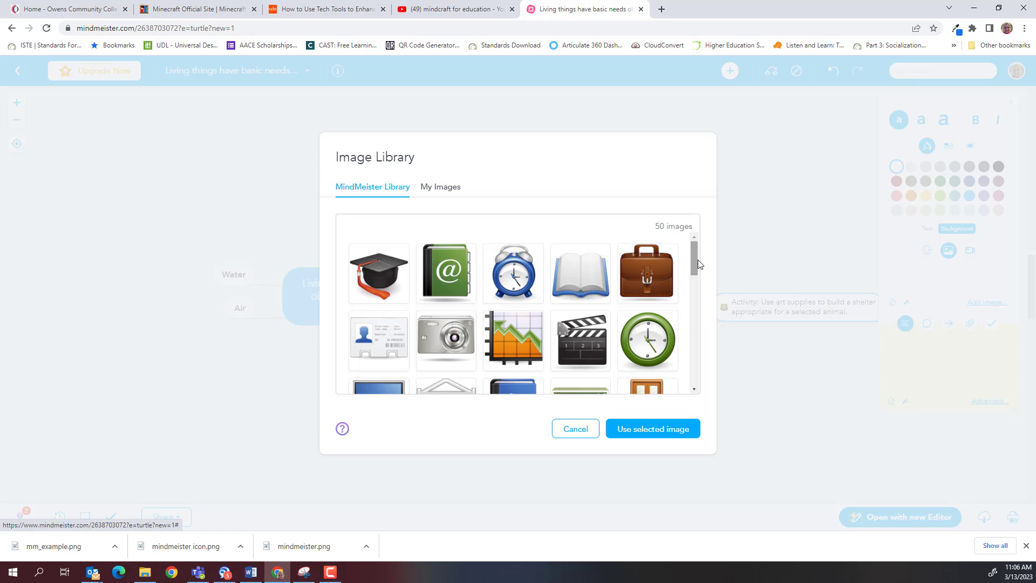
pyautogui.moveTo(695, 258)
pyautogui.mouseDown()
pyautogui.moveTo(703, 377)
pyautogui.moveTo(698, 246)
pyautogui.mouseUp()
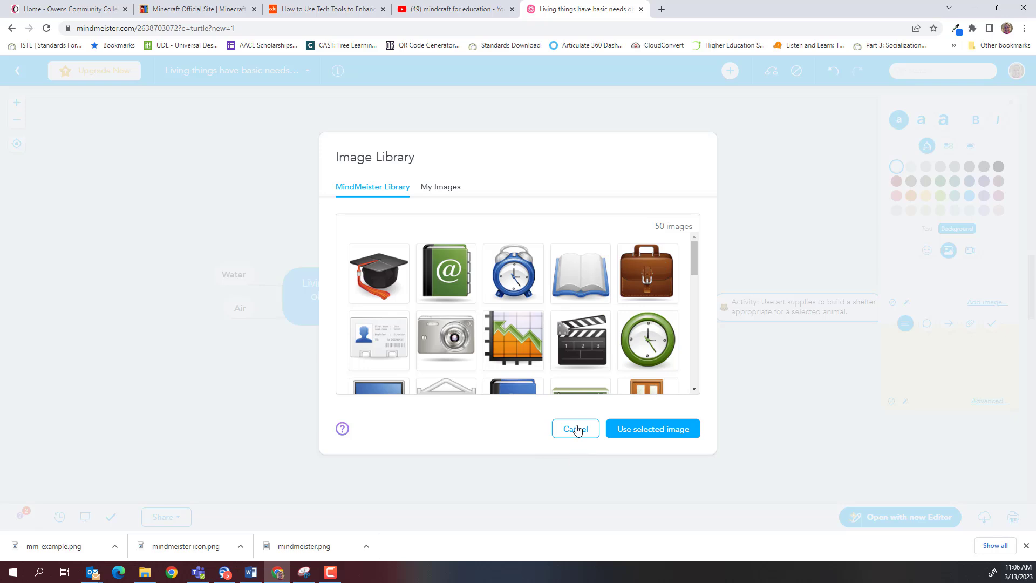
pyautogui.click(435, 187)
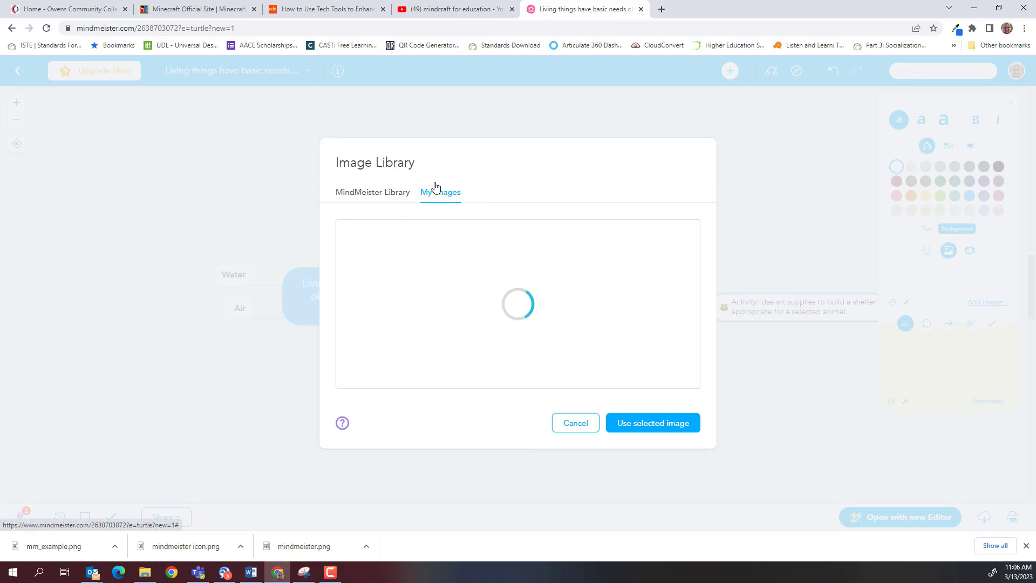
pyautogui.click(588, 428)
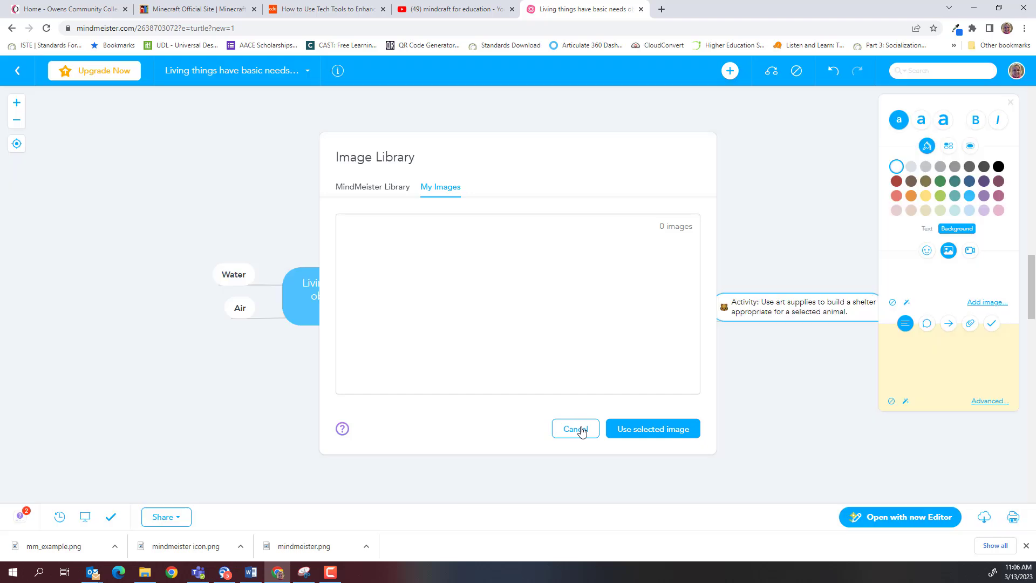
pyautogui.click(970, 251)
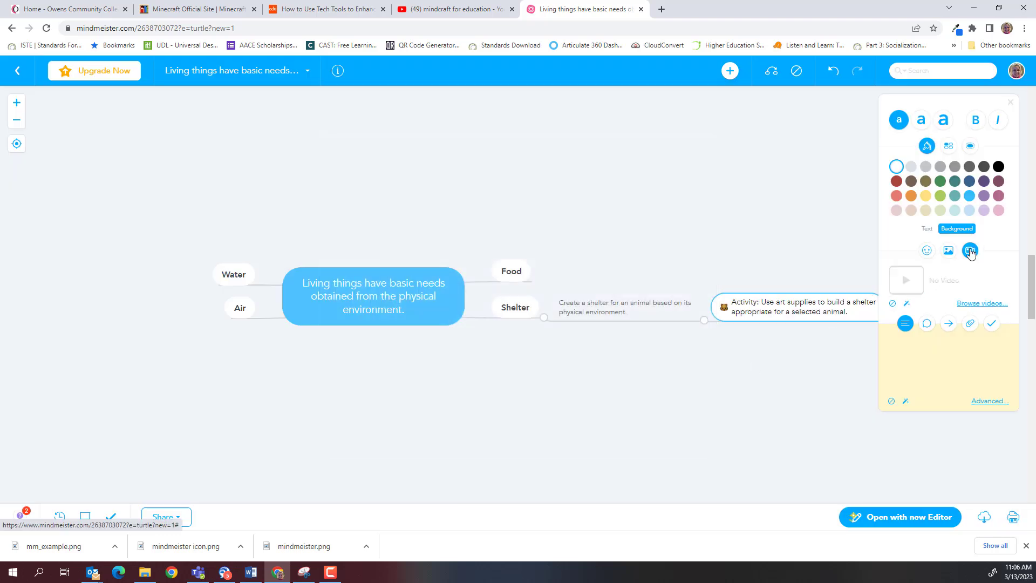
pyautogui.click(981, 304)
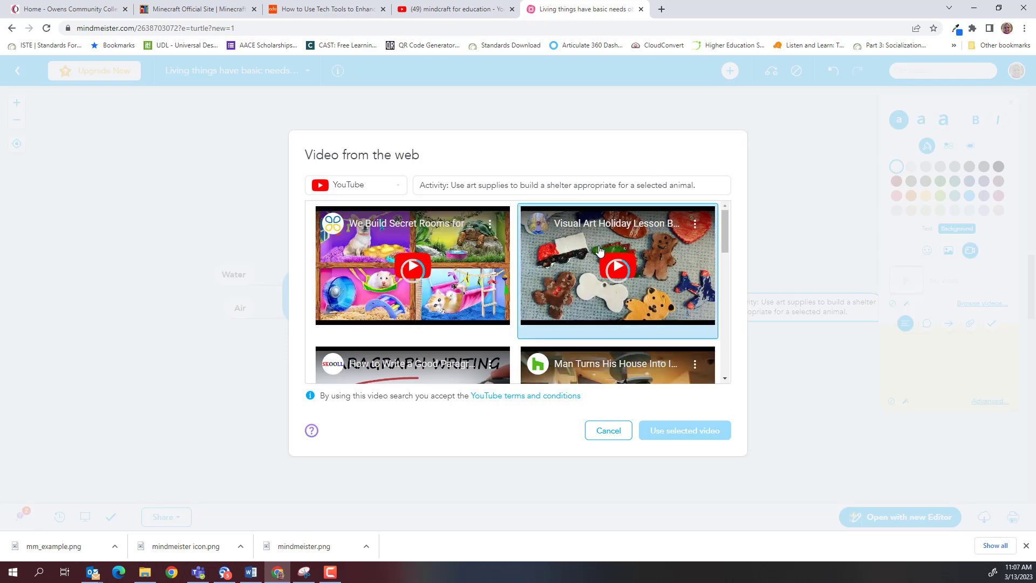
pyautogui.tripleClick(529, 184)
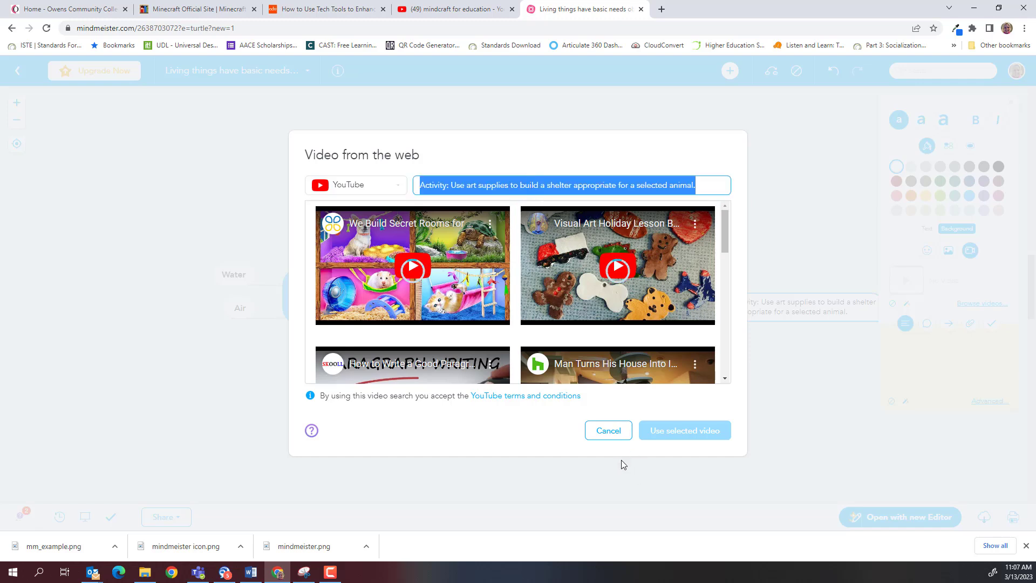
pyautogui.click(608, 430)
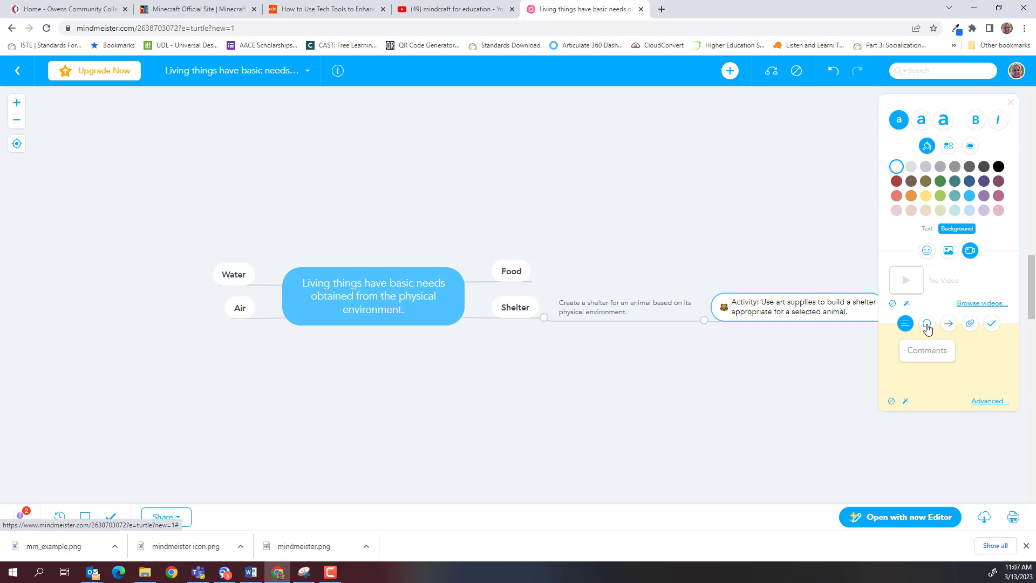
# Switch the Activity node's side panel through Comments, Link and then Attachment.
pyautogui.click(927, 325)
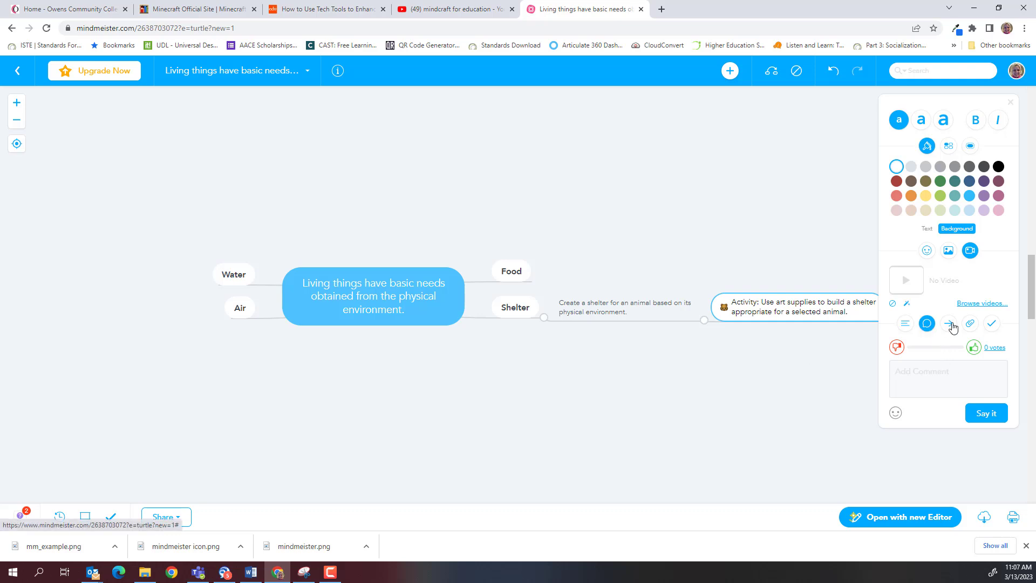
pyautogui.click(950, 325)
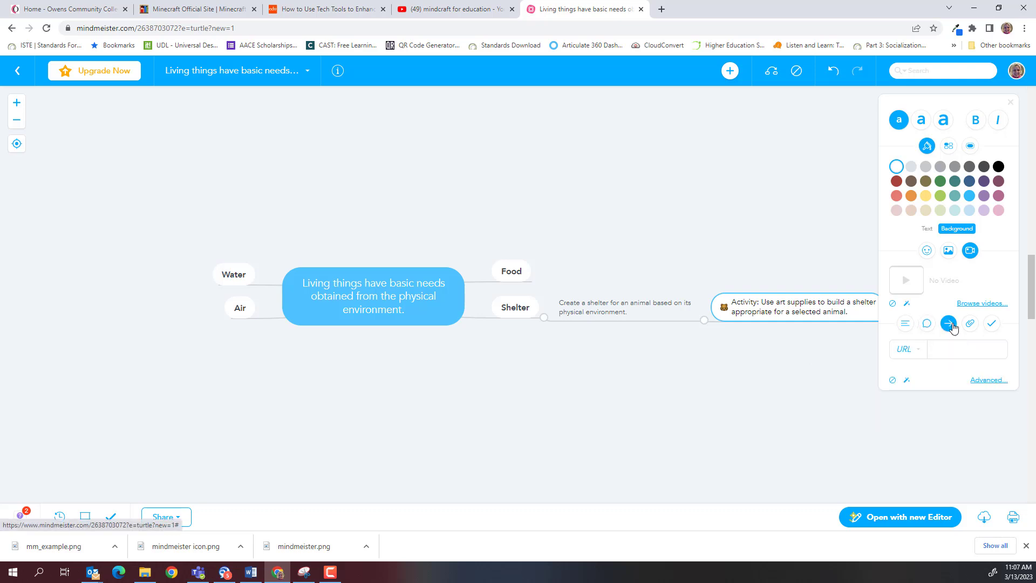
pyautogui.click(971, 325)
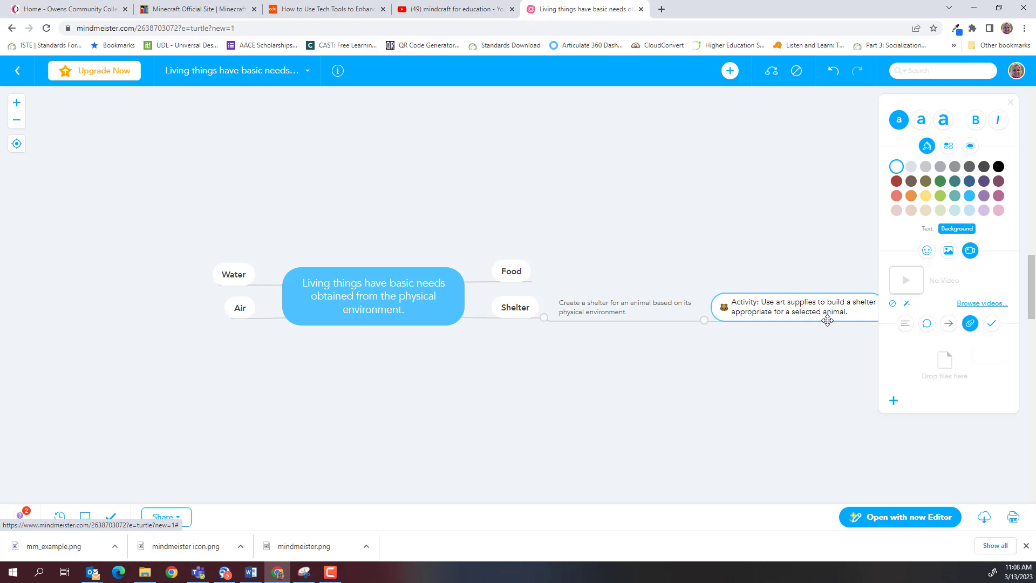
# Post the comment 'art supplies, markers, glue, scissors, and cardboard' on the Activity node.
pyautogui.doubleClick(854, 314)
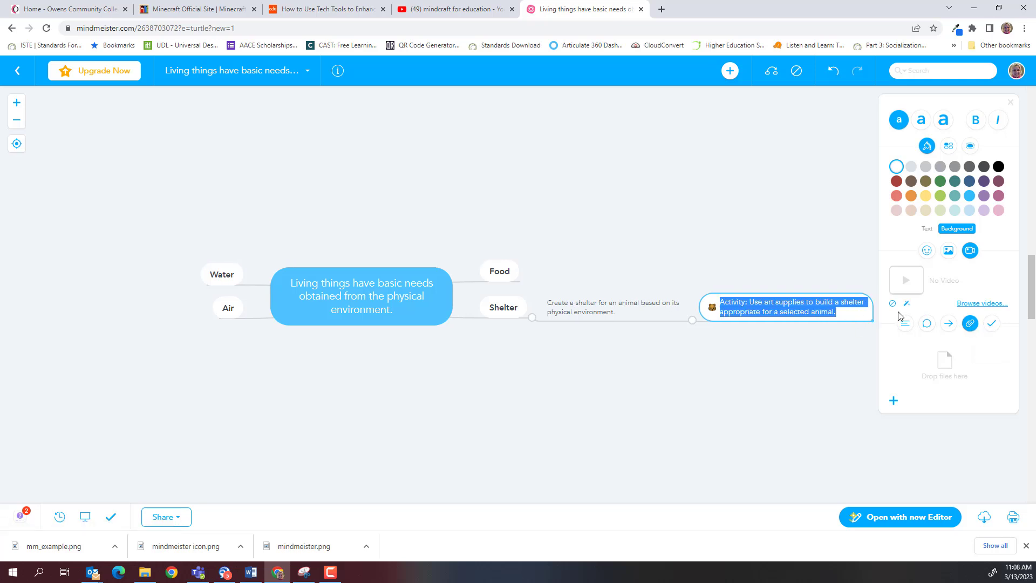
pyautogui.click(927, 324)
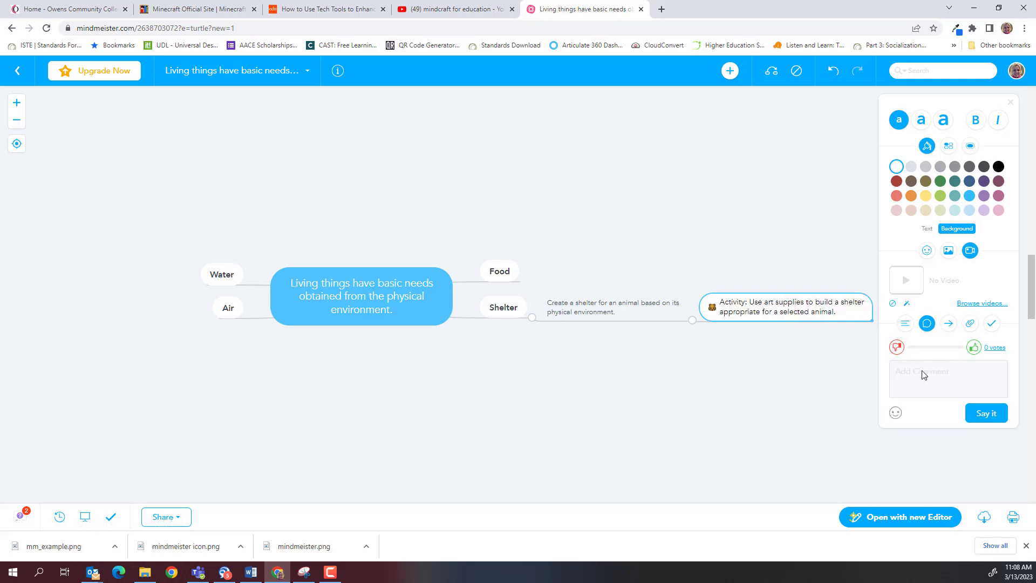
pyautogui.click(922, 369)
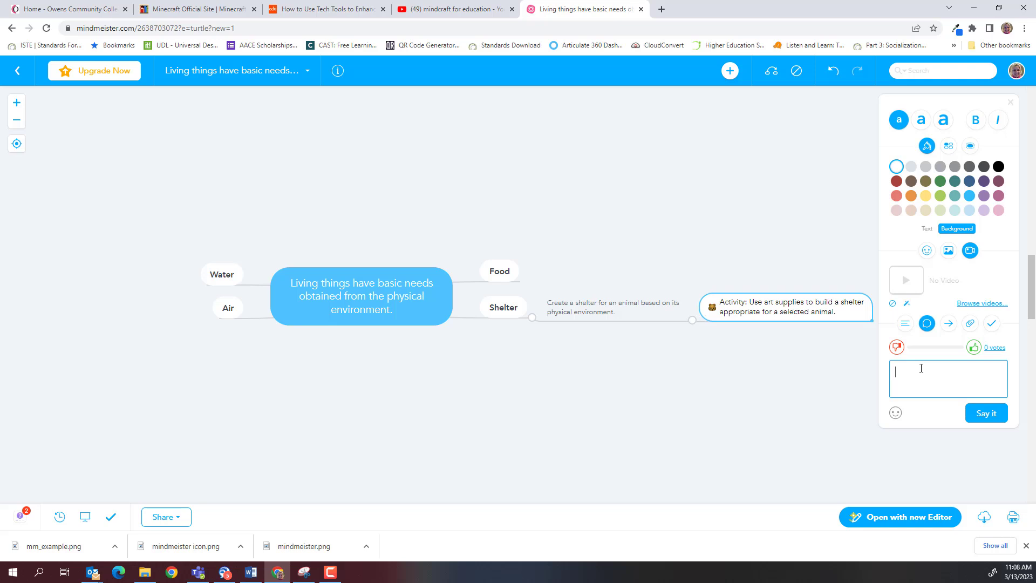
pyautogui.write('art supplies, markers, glue, sciessors')
pyautogui.press('BackSpace')
pyautogui.press('BackSpace')
pyautogui.press('BackSpace')
pyautogui.press('BackSpace')
pyautogui.press('BackSpace')
pyautogui.write('ssors, and cardboard')
pyautogui.press('Return')
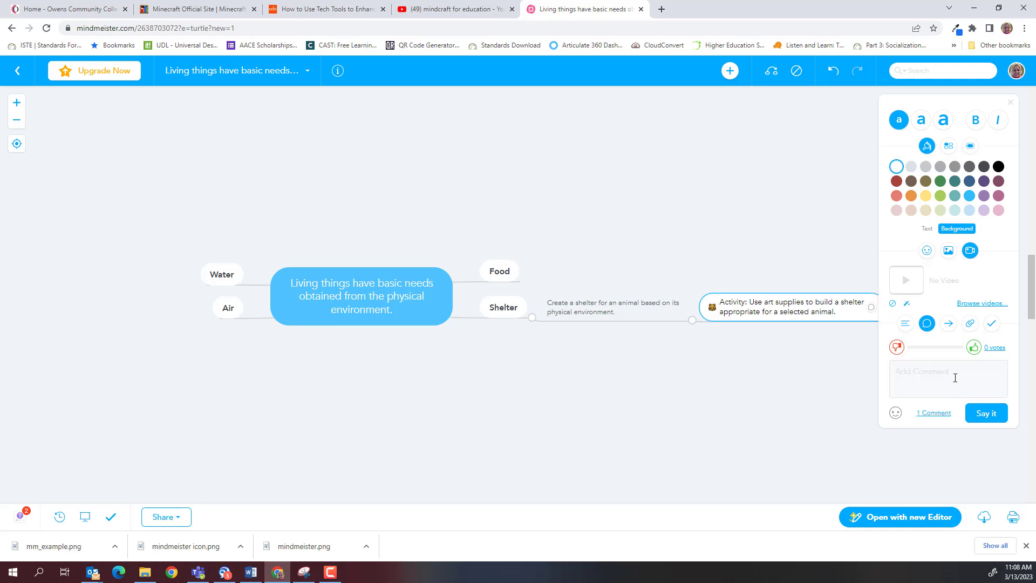
pyautogui.click(871, 311)
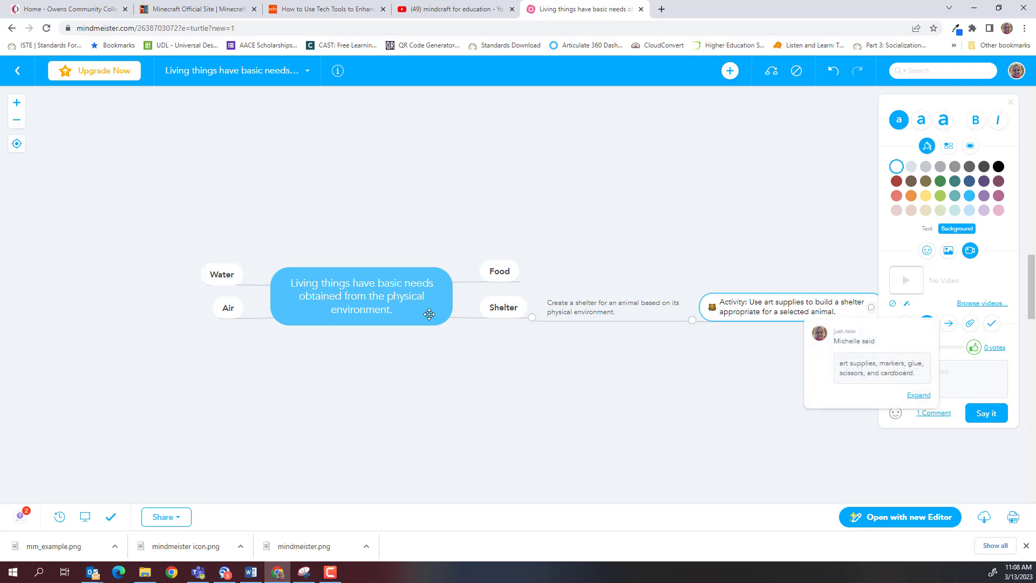
pyautogui.click(17, 145)
pyautogui.click(17, 145)
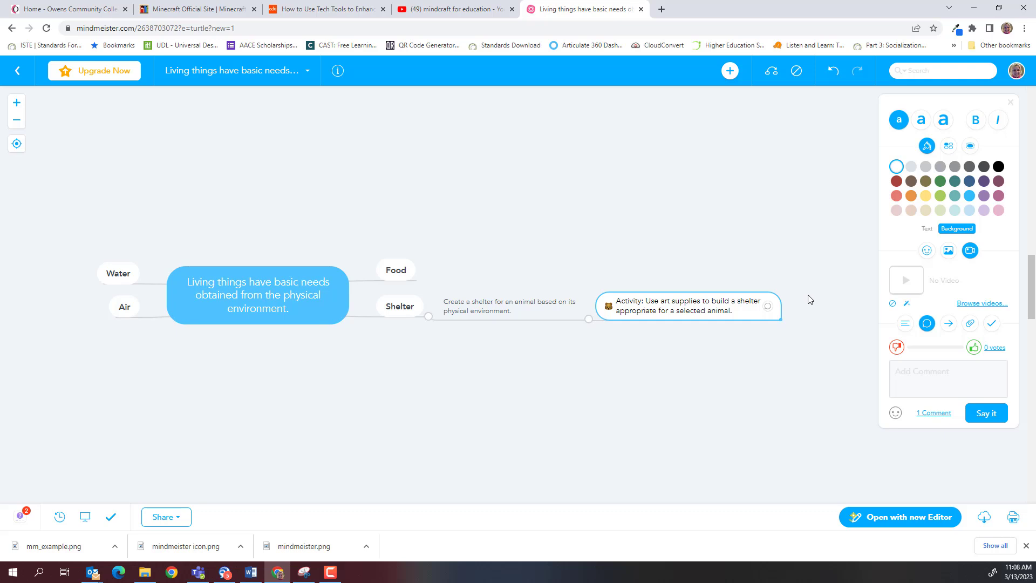
pyautogui.moveTo(767, 313)
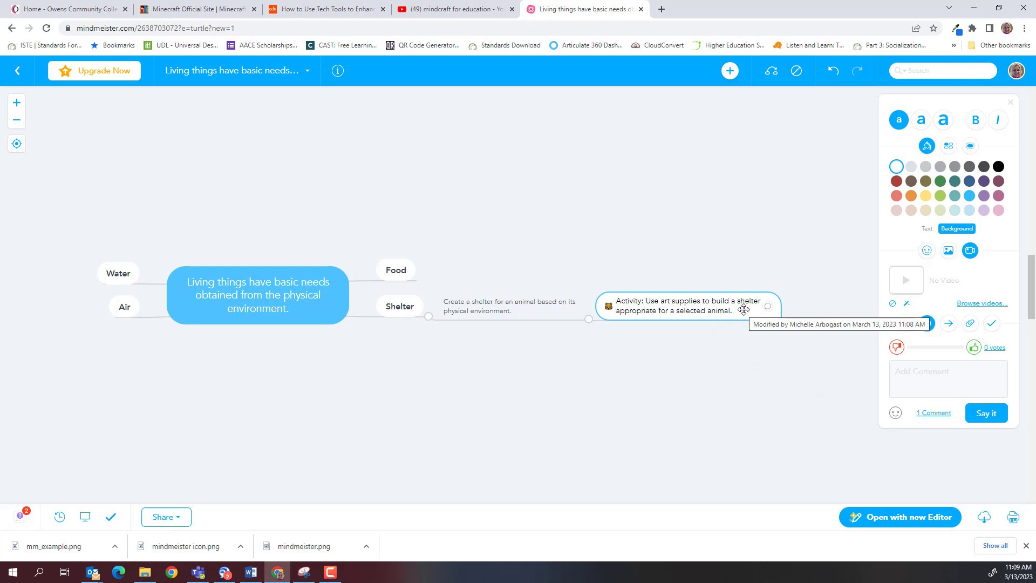
pyautogui.click(394, 303)
pyautogui.click(494, 301)
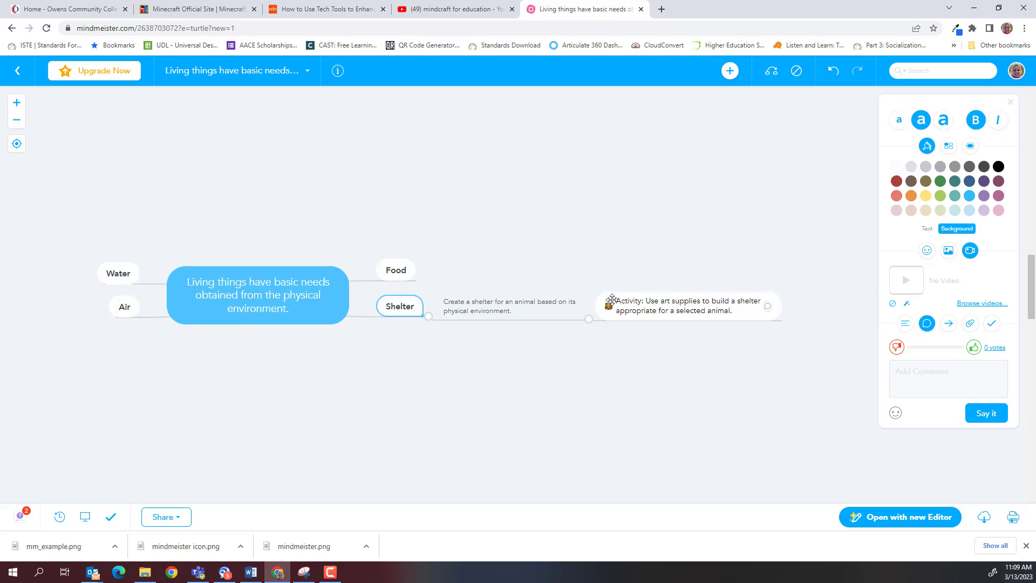
pyautogui.click(651, 309)
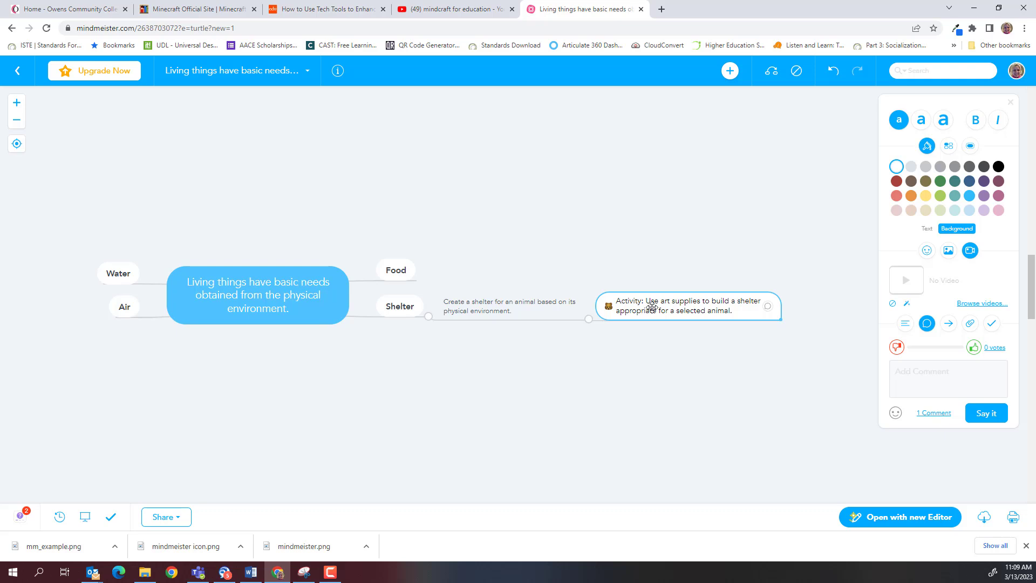
# Add Activity subtopics 'Adaptation for' Students with Disability, Talented and Gifted Students, and Cultural, Ethnic, Language Students.
pyautogui.press('Tab')
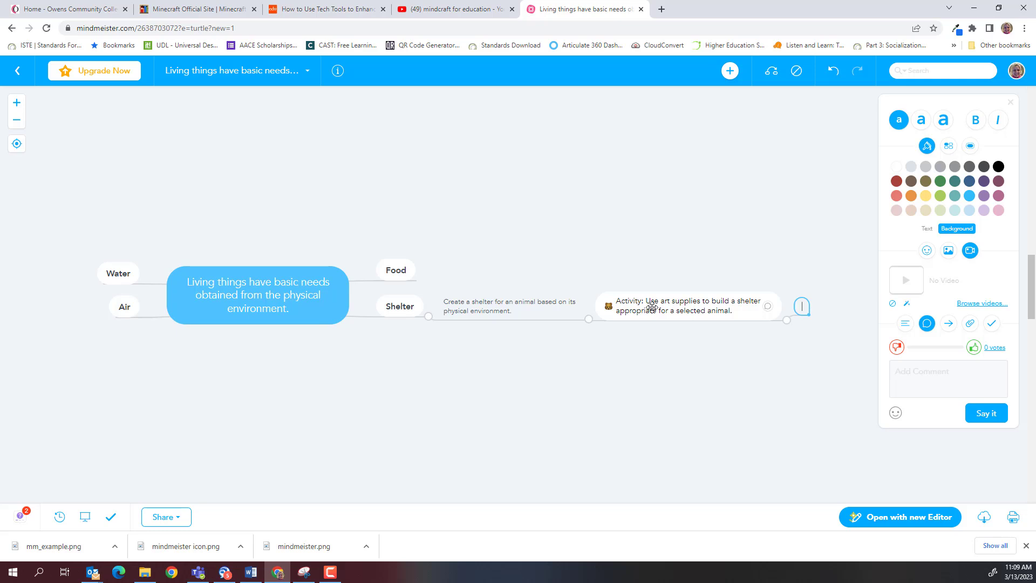
pyautogui.write('Adaptation for Students with Disability')
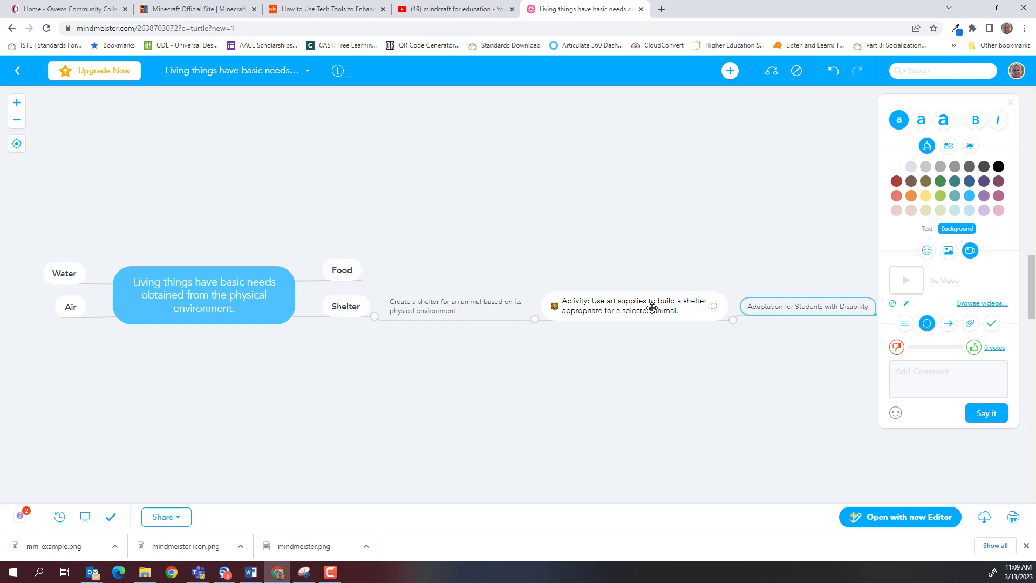
pyautogui.press('Return')
pyautogui.write('Adapt')
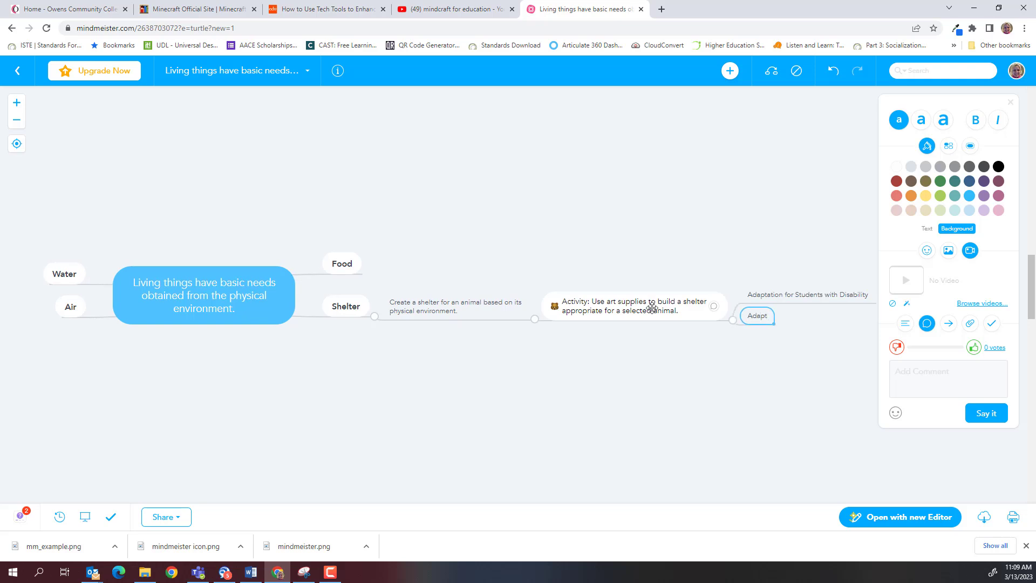
pyautogui.write('ation for')
pyautogui.write('Talented and G')
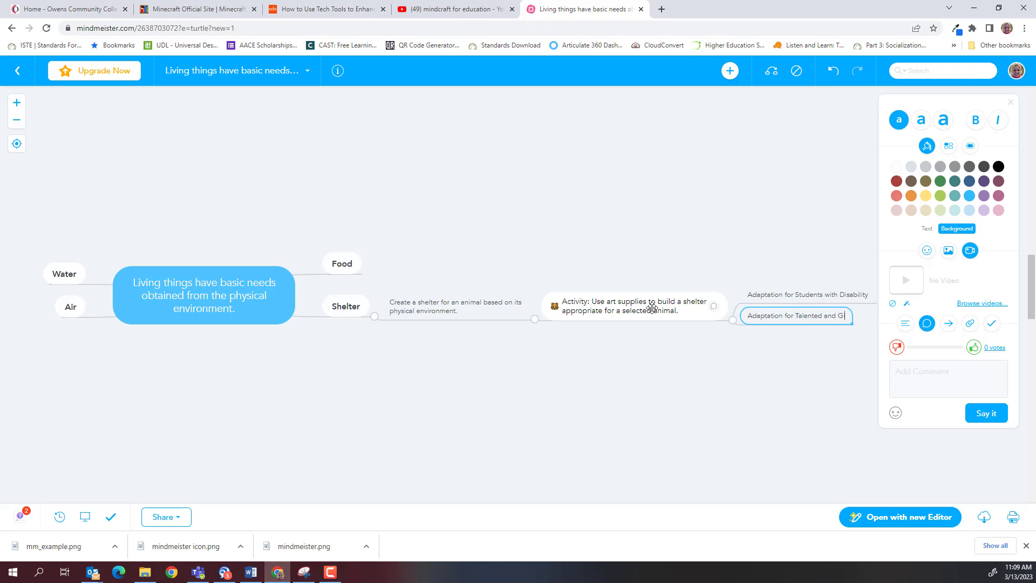
pyautogui.write('ifted Students')
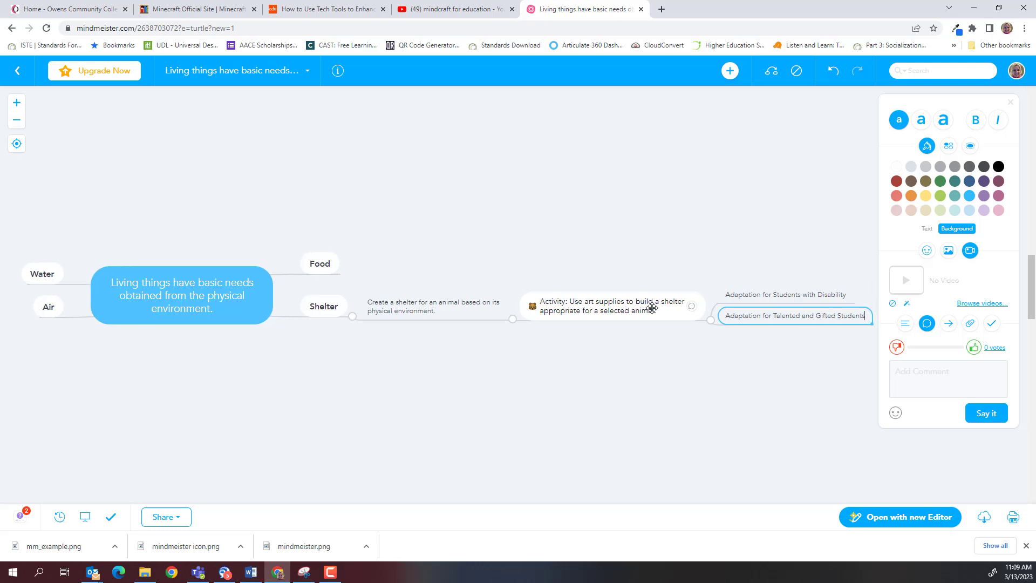
pyautogui.press('Return')
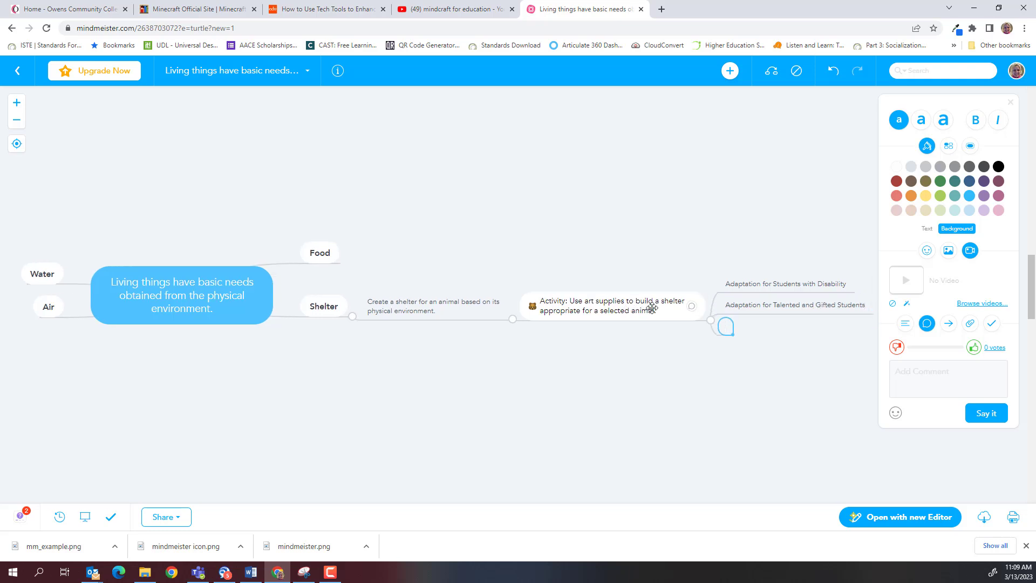
pyautogui.write('Adaptation for Culur')
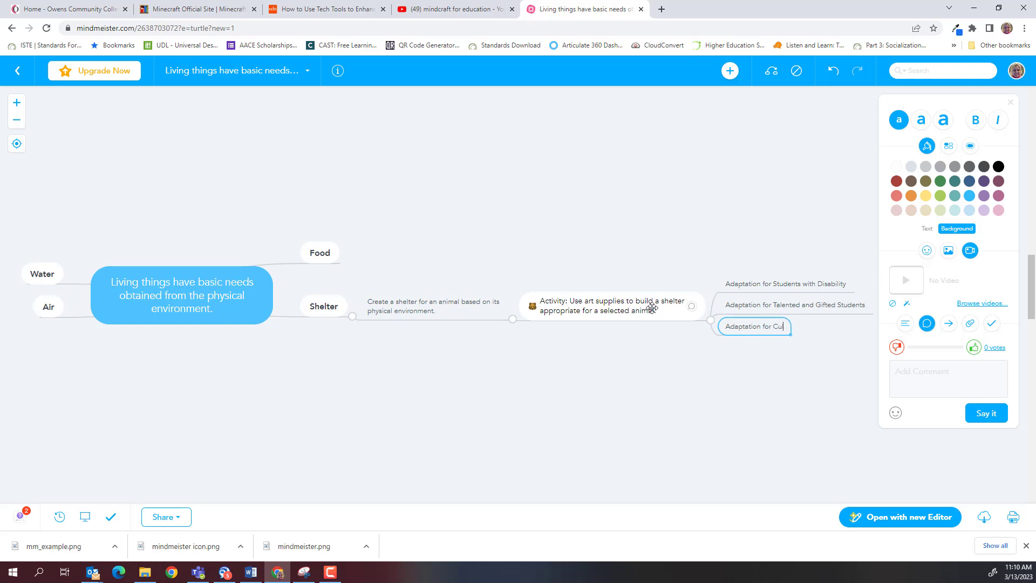
pyautogui.press('BackSpace')
pyautogui.press('BackSpace')
pyautogui.write('tural, Ethnic, Langu')
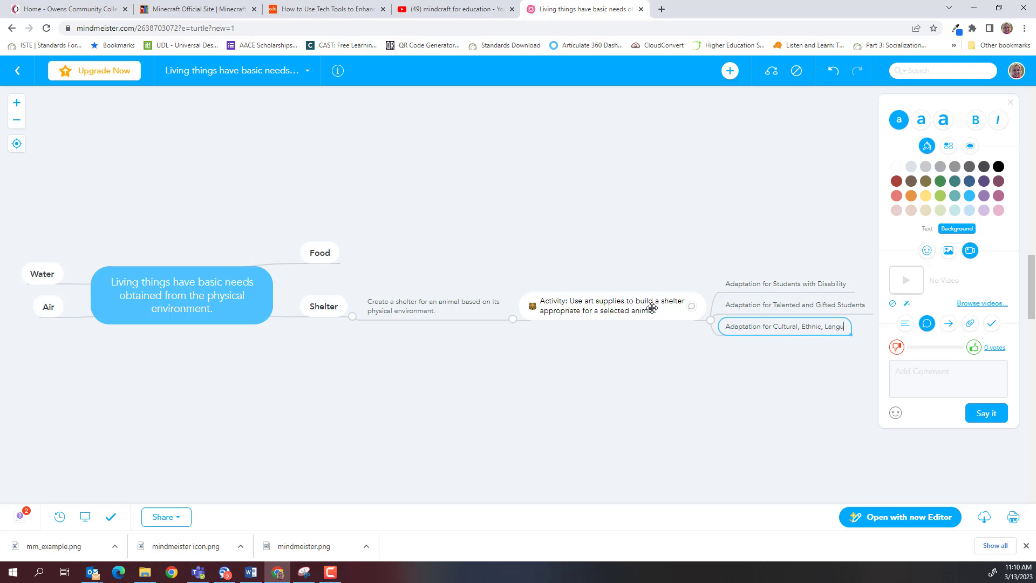
pyautogui.write('age Students')
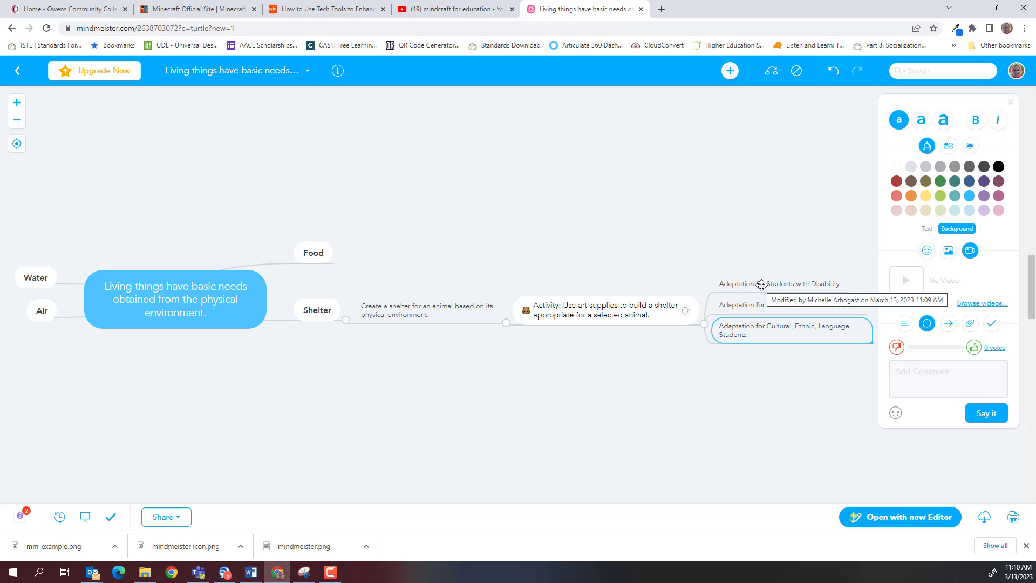
# Paste the Edutopia dioramas-with-tech-tools article URL as the Students with Disability node's web link.
pyautogui.click(760, 283)
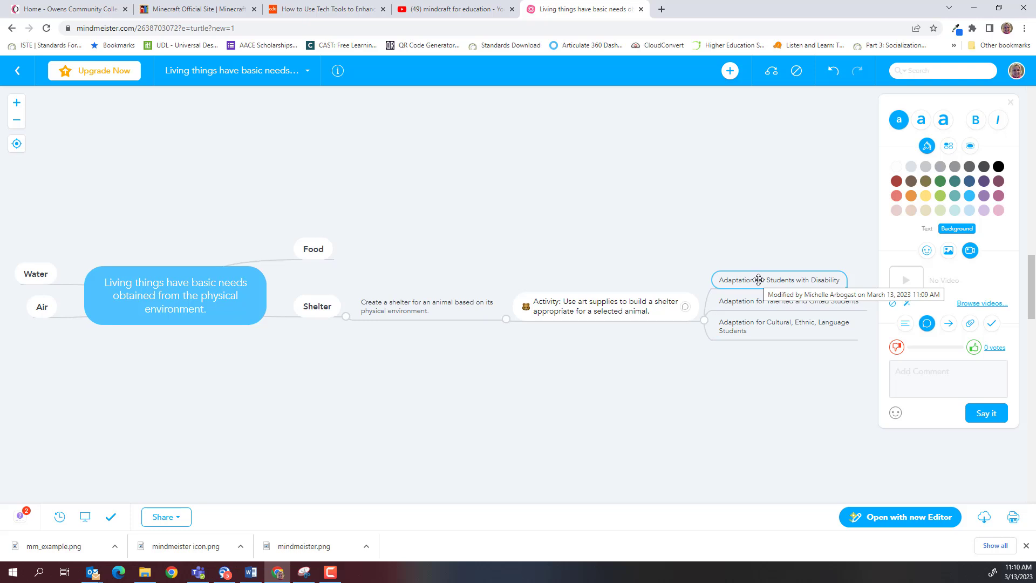
pyautogui.click(331, 9)
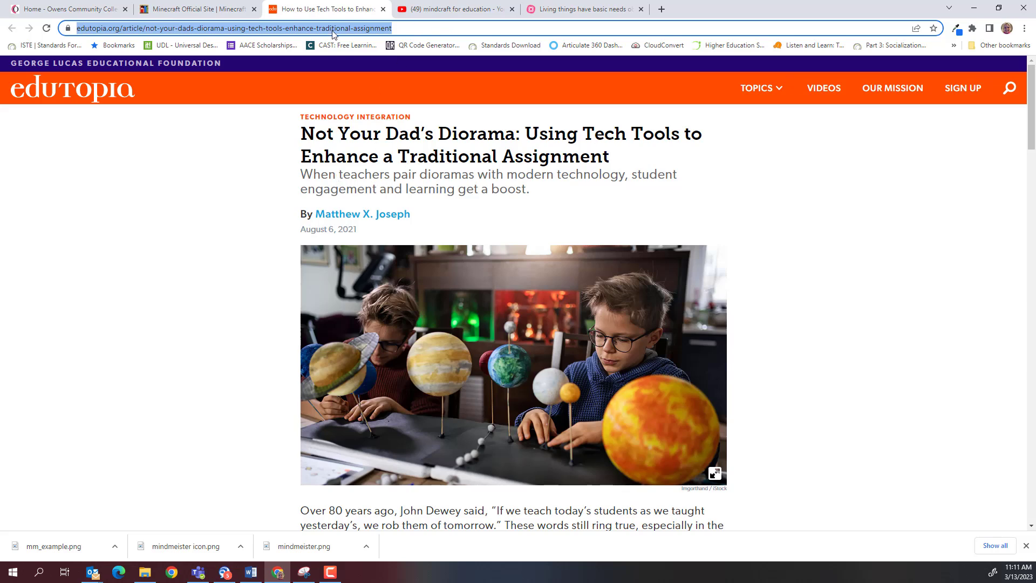
pyautogui.click(555, 14)
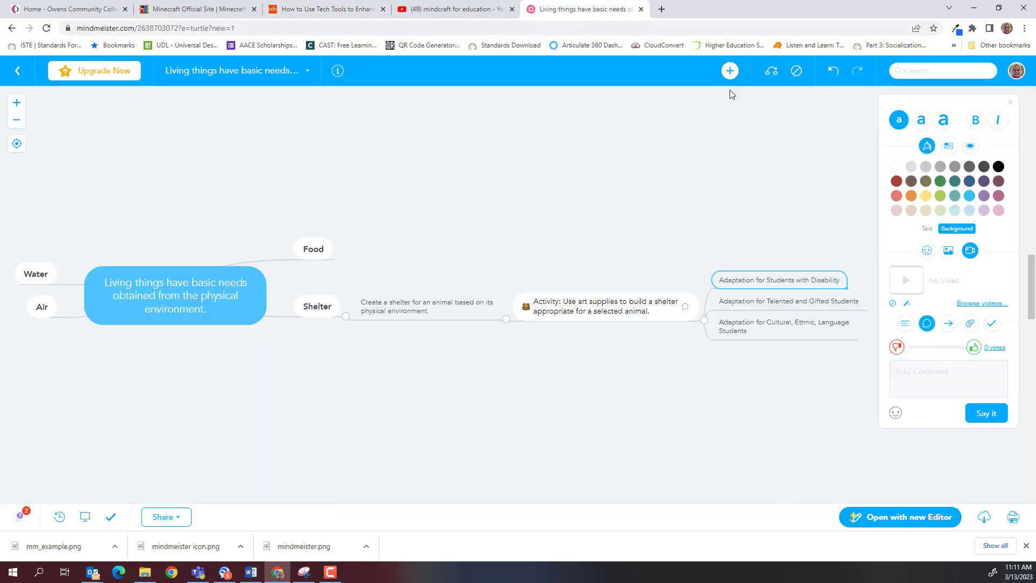
pyautogui.click(948, 324)
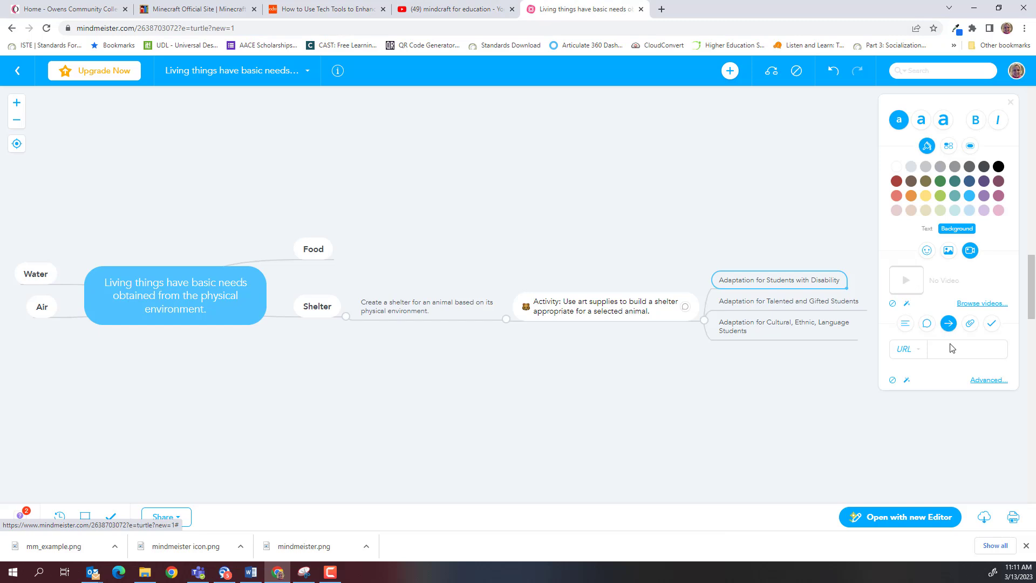
pyautogui.click(947, 347)
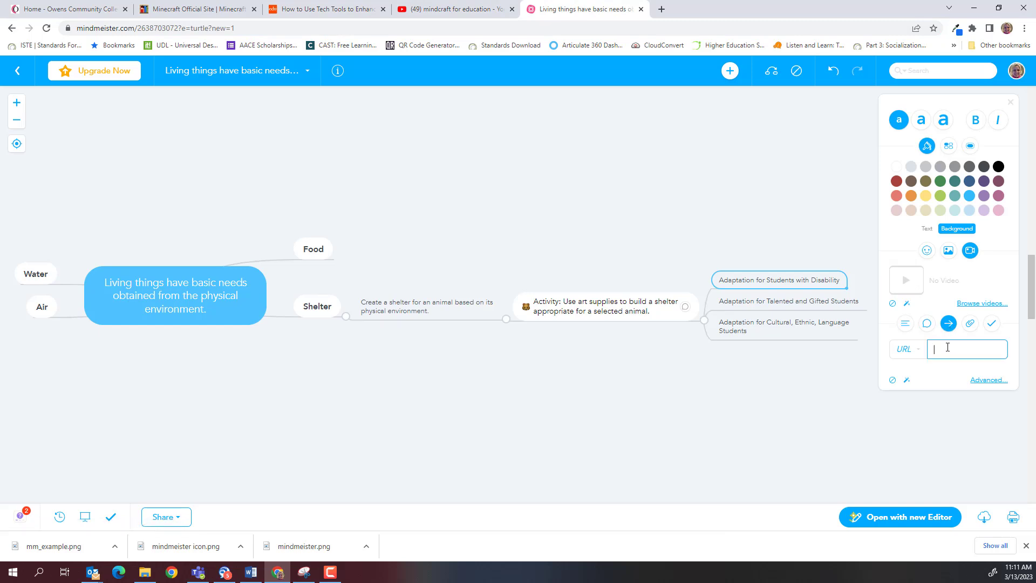
pyautogui.hotkey('ctrl', 'v')
pyautogui.doubleClick(832, 281)
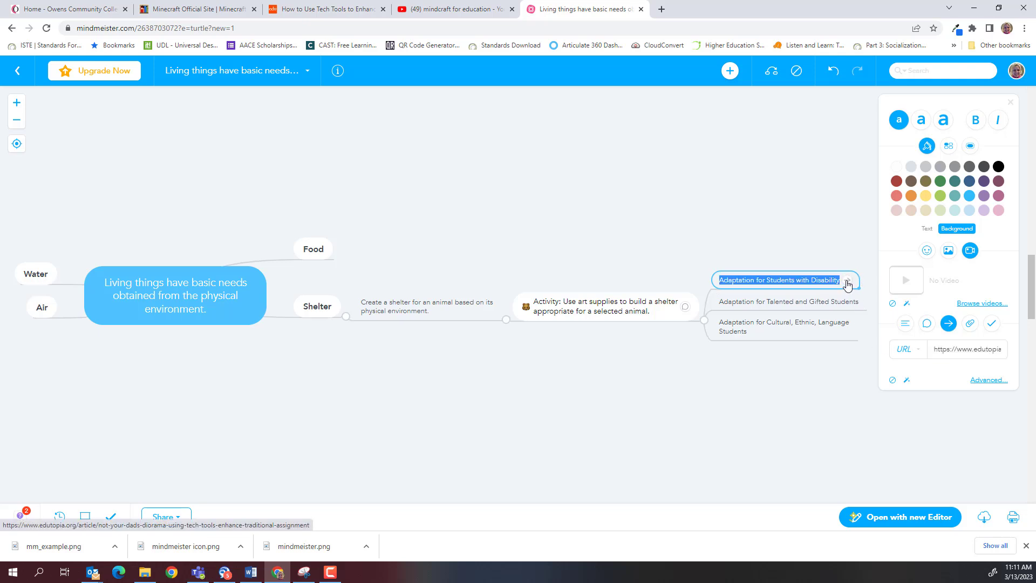
pyautogui.moveTo(847, 285)
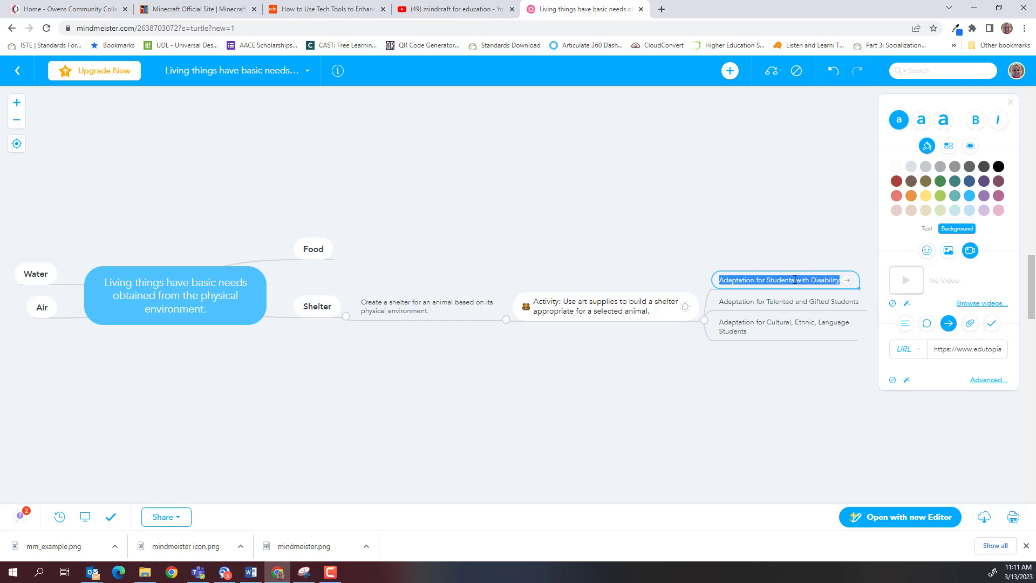
# Paste education.minecraft.net/en-us as the web link on the Cultural, Ethnic, Language Students node.
pyautogui.click(769, 324)
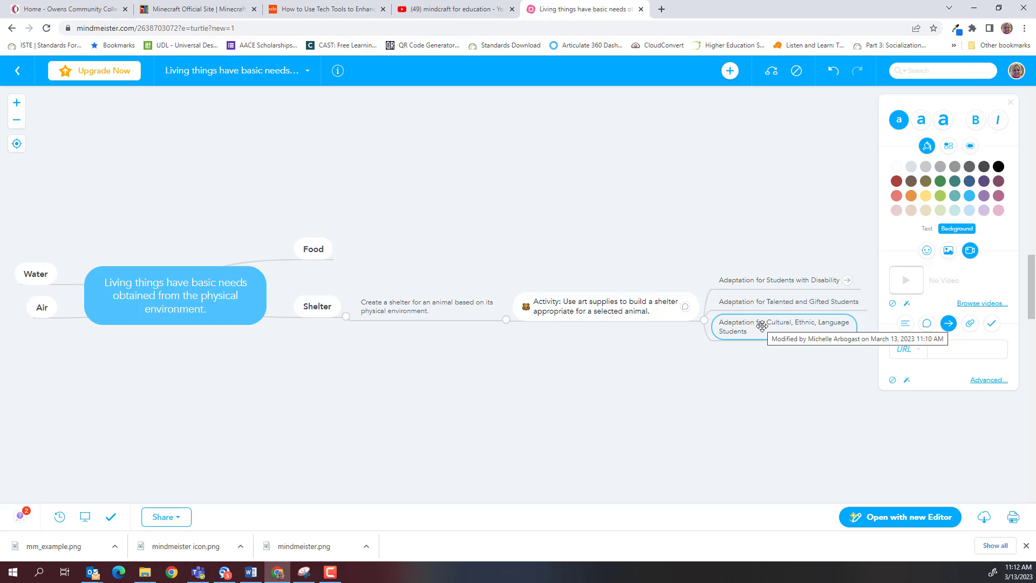
pyautogui.click(199, 10)
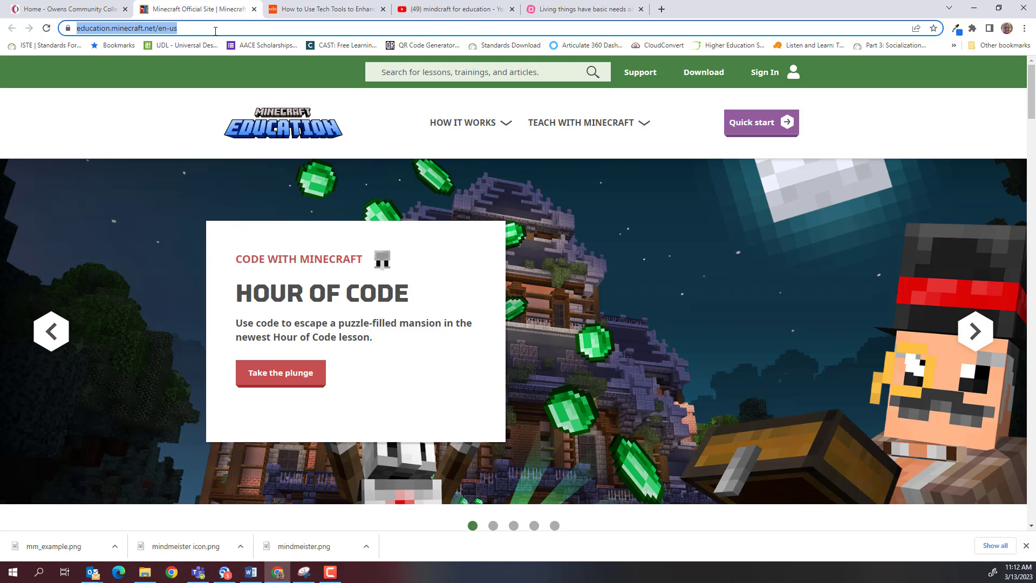
pyautogui.click(566, 9)
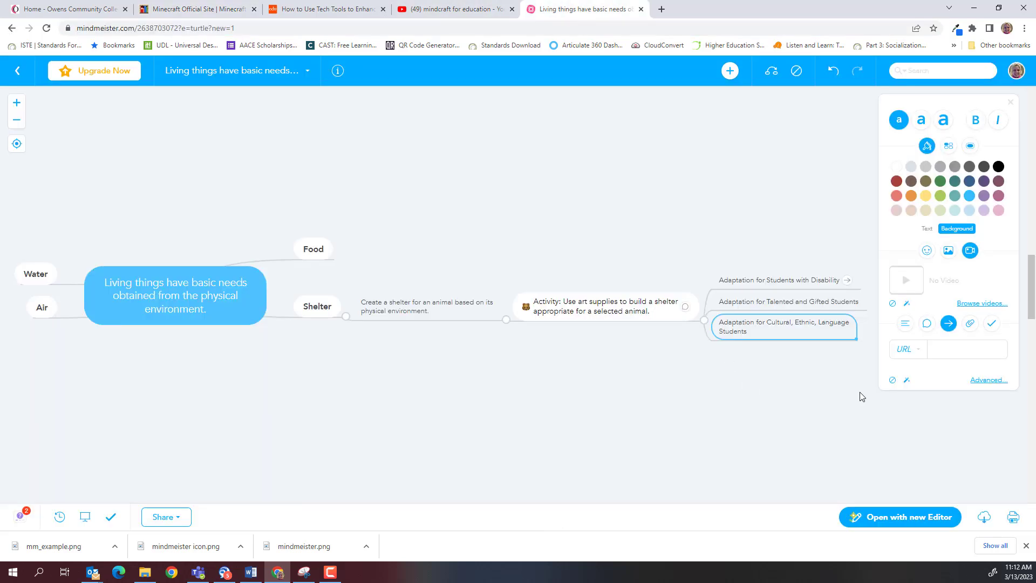
pyautogui.click(951, 350)
pyautogui.write('https://education.minecraft.net/en-us')
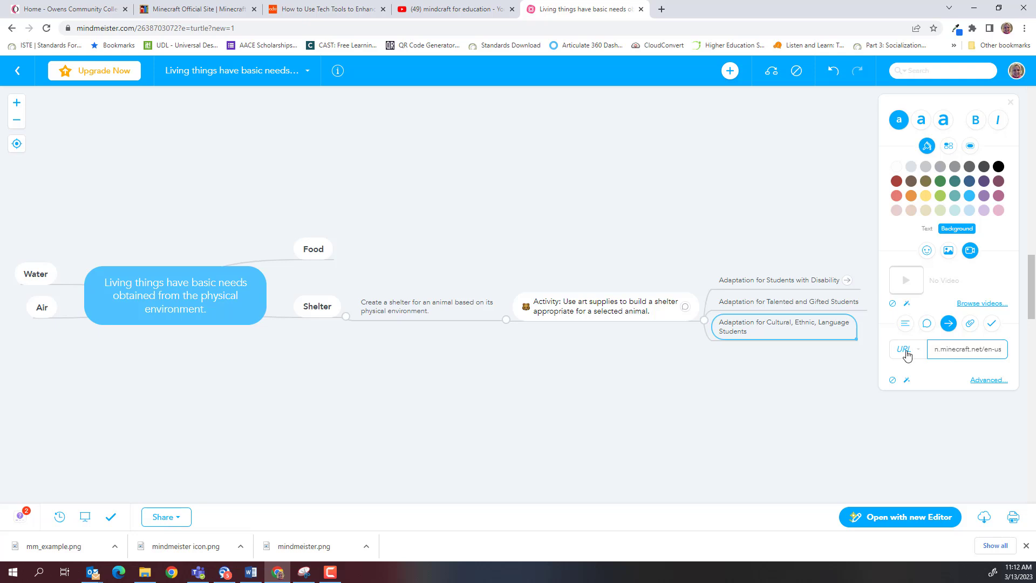
pyautogui.doubleClick(806, 330)
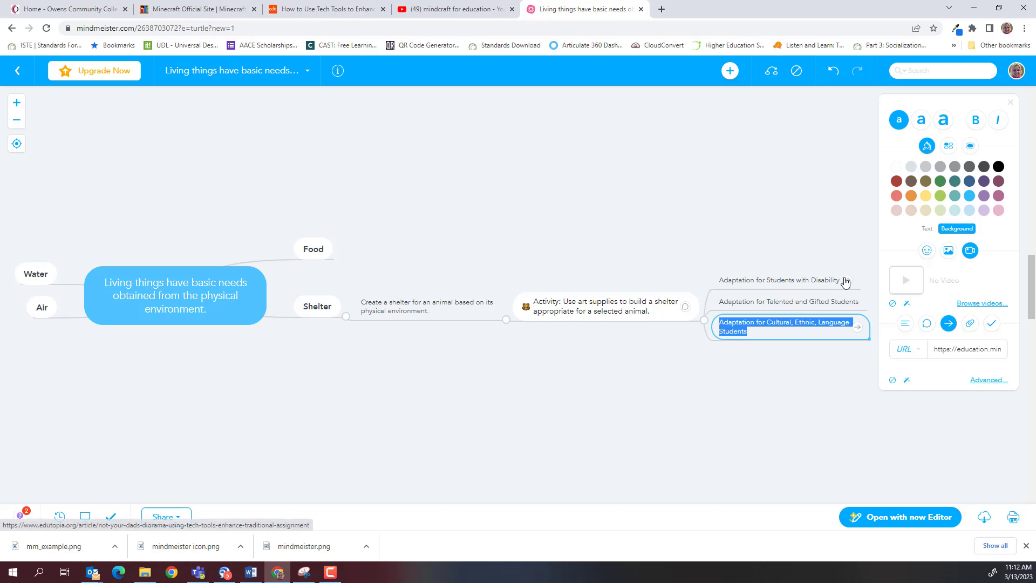
# For the Talented and Gifted node, search videos for 'minecraft for education' and pick the Speedrun Minecraft Education Edition video.
pyautogui.click(818, 301)
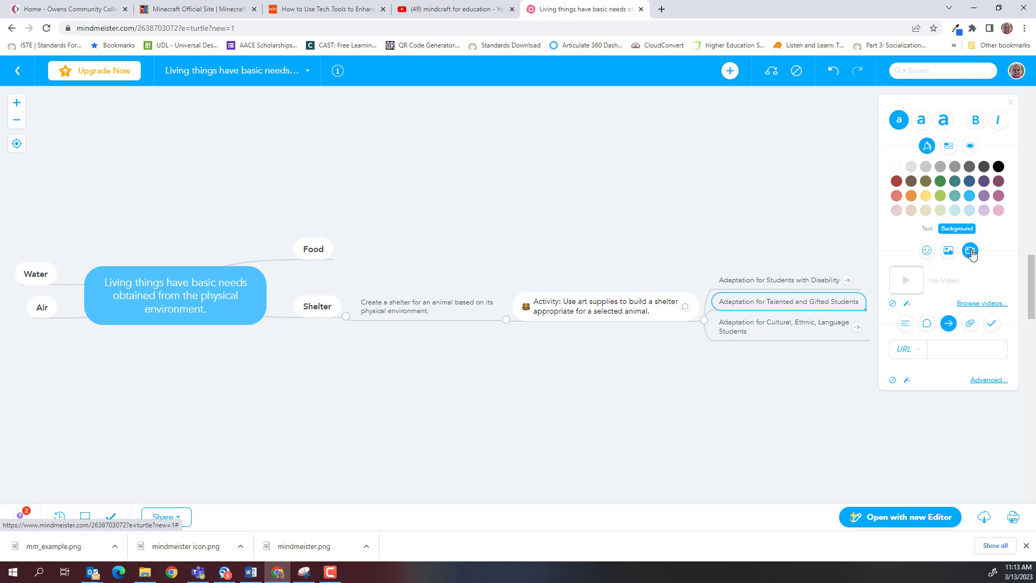
pyautogui.click(971, 304)
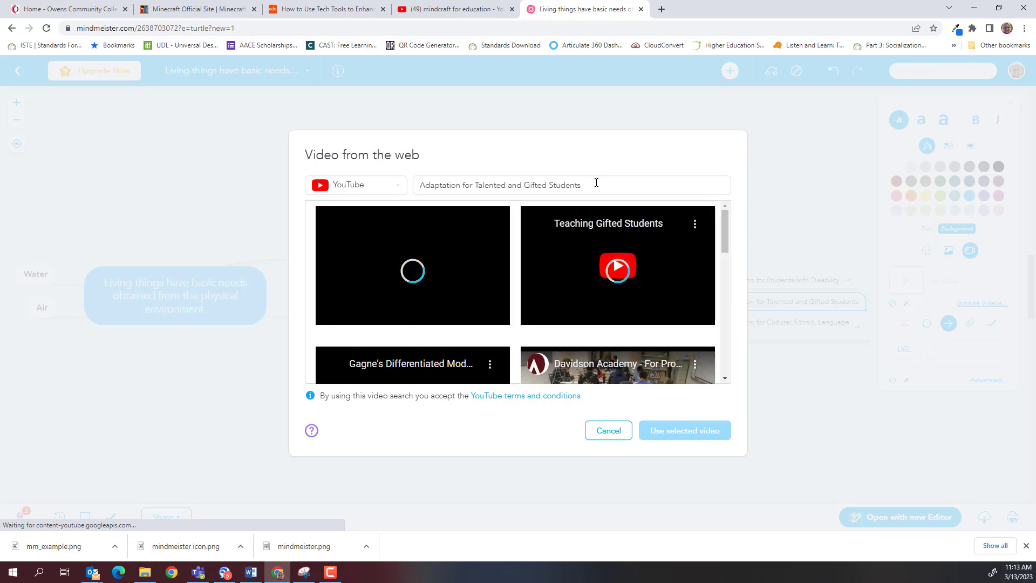
pyautogui.tripleClick(596, 183)
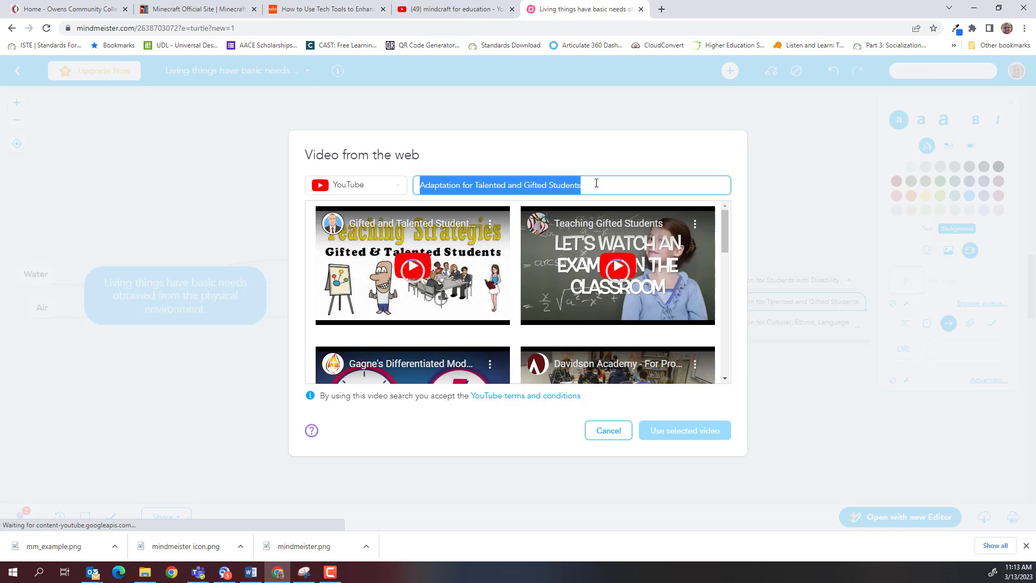
pyautogui.write('minecra')
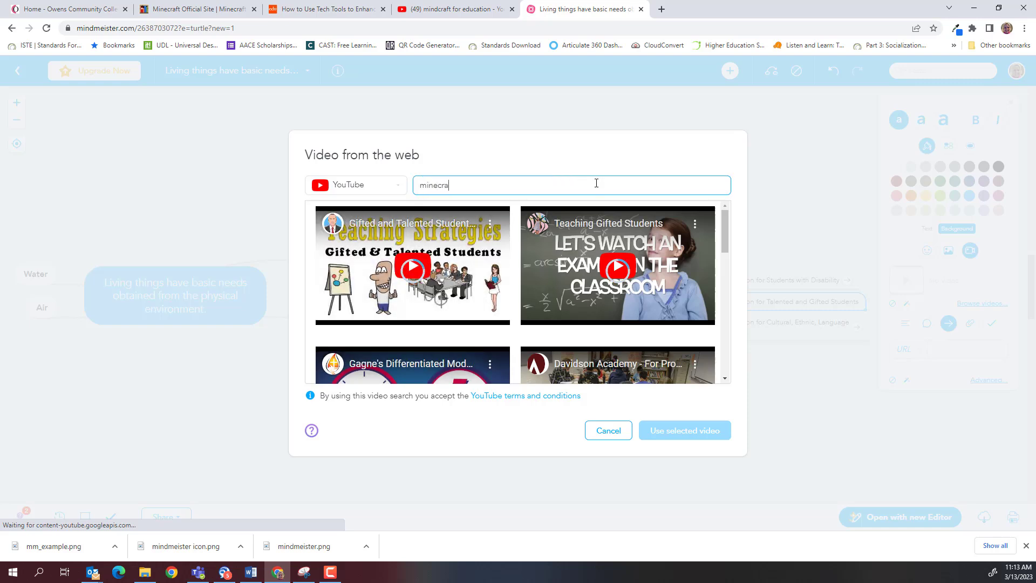
pyautogui.write('ft for education')
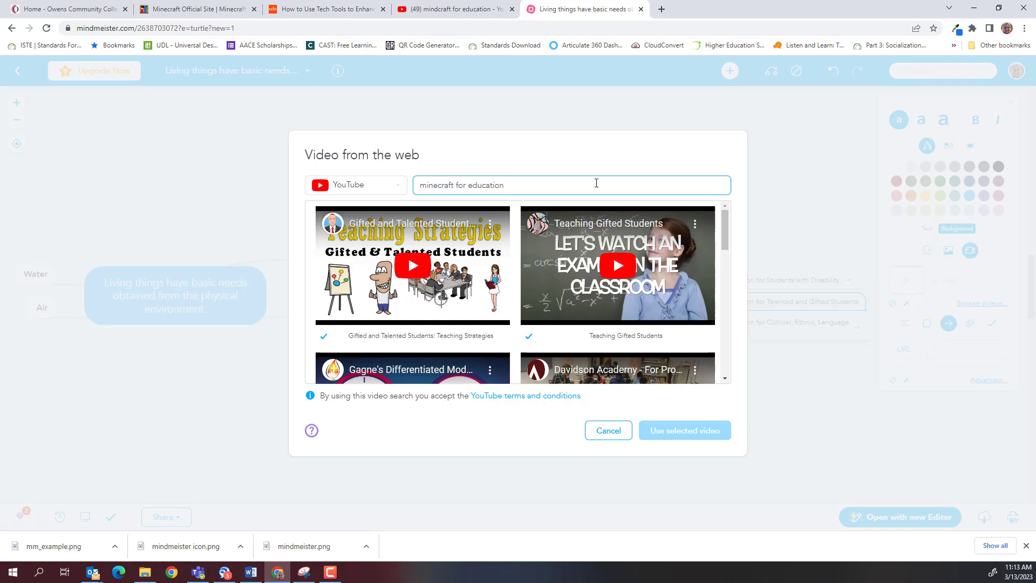
pyautogui.press('Return')
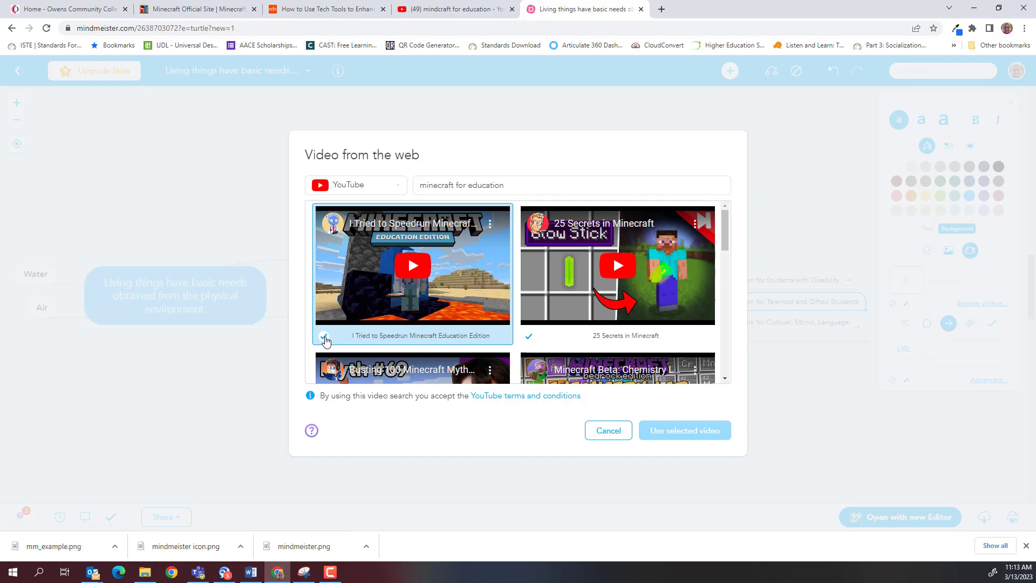
pyautogui.click(324, 337)
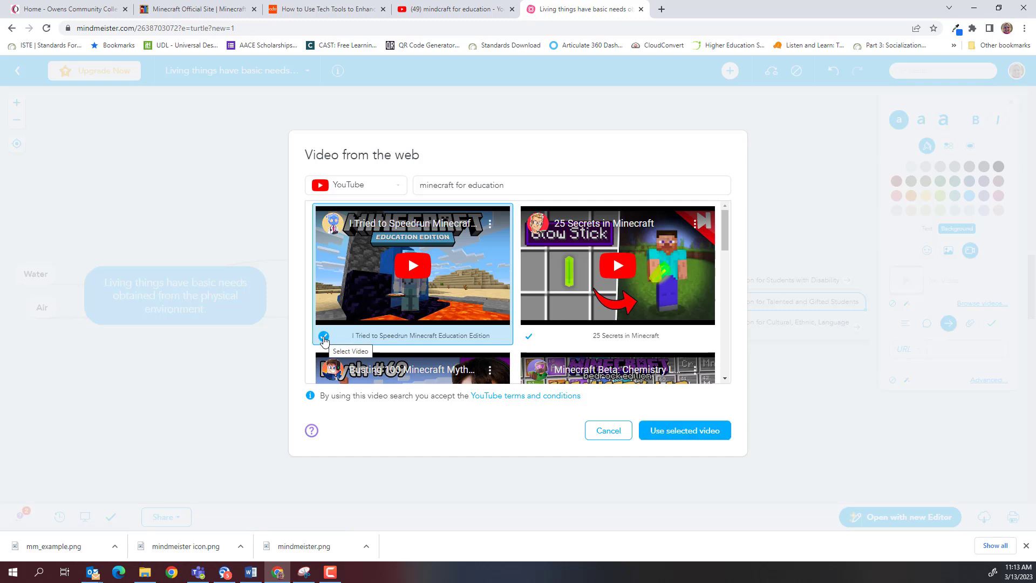
# Use the selected Speedrun Minecraft Education Edition video in the node and pan to view it.
pyautogui.click(671, 430)
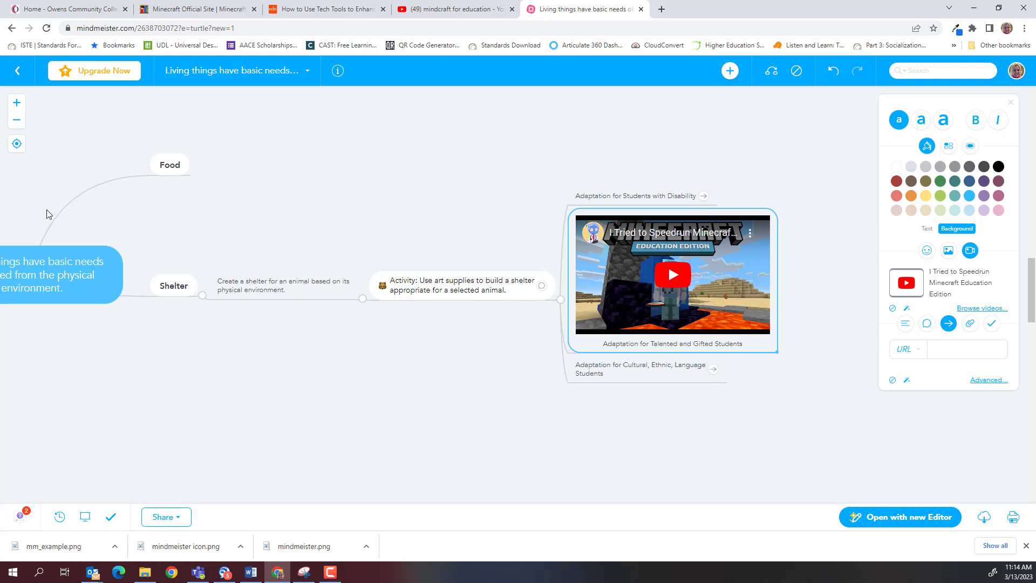
pyautogui.moveTo(440, 161); pyautogui.dragTo(481, 159)
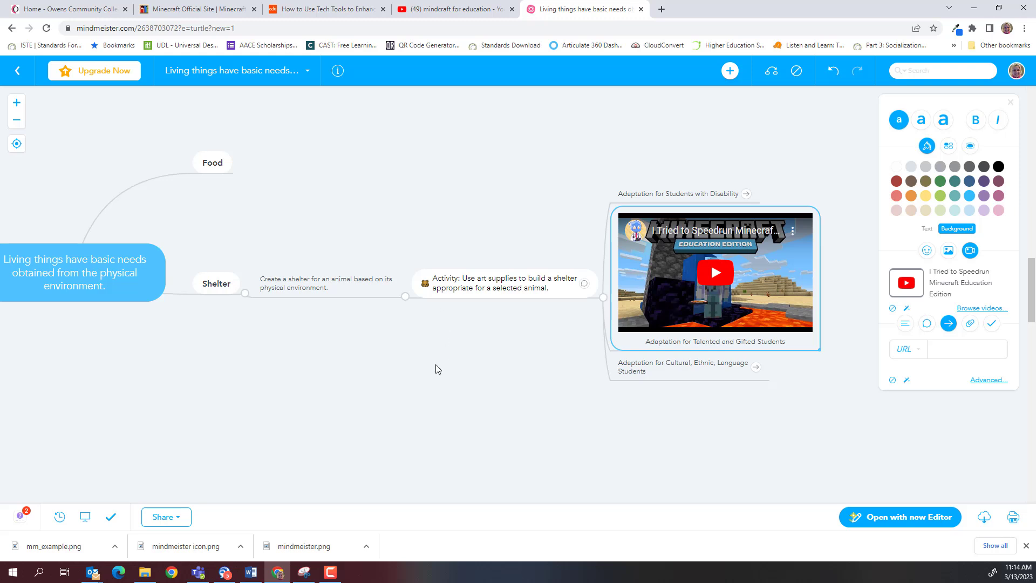
# Publish the map to the web from the Share menu and confirm.
pyautogui.click(179, 520)
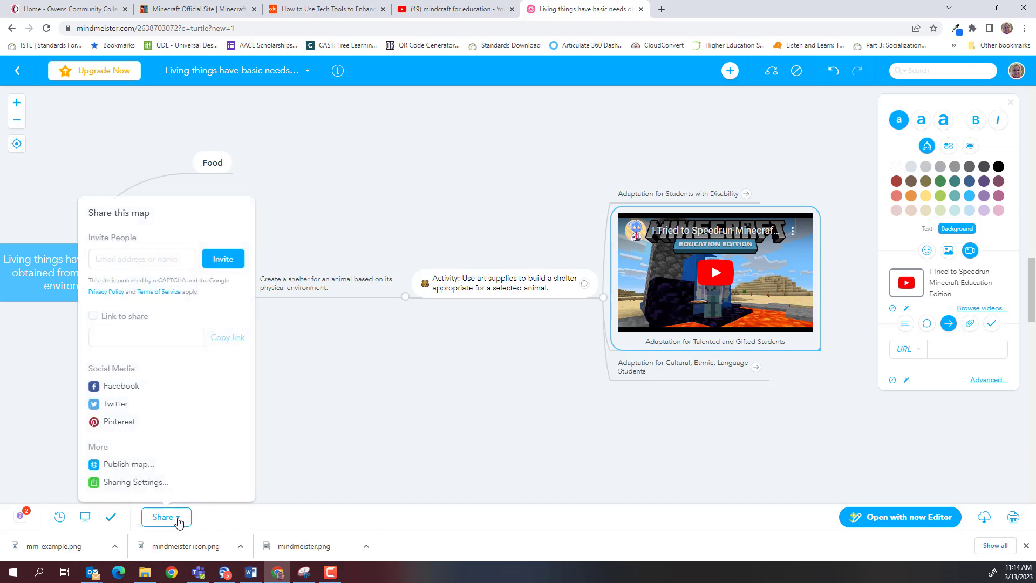
pyautogui.click(137, 469)
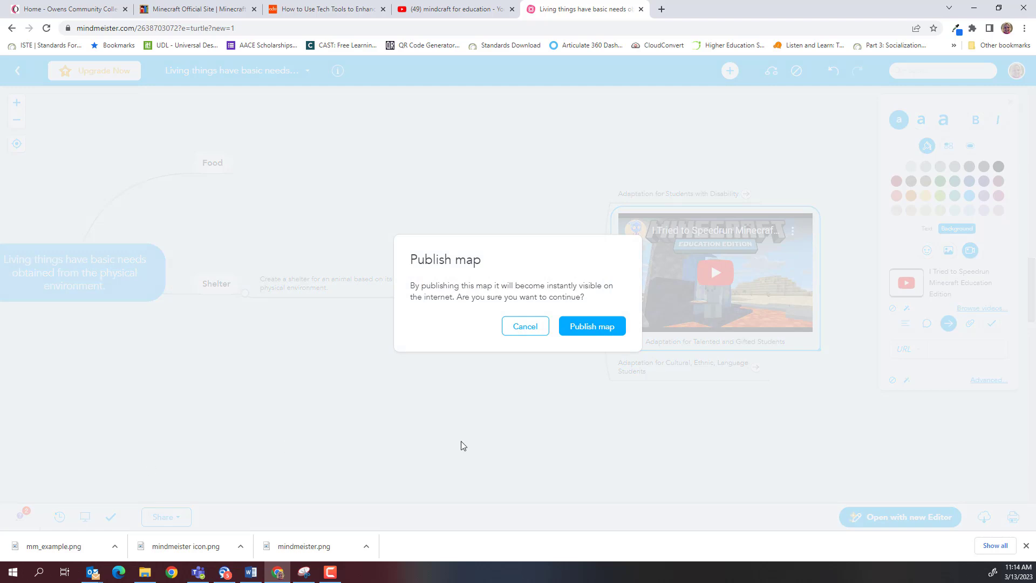
pyautogui.click(591, 328)
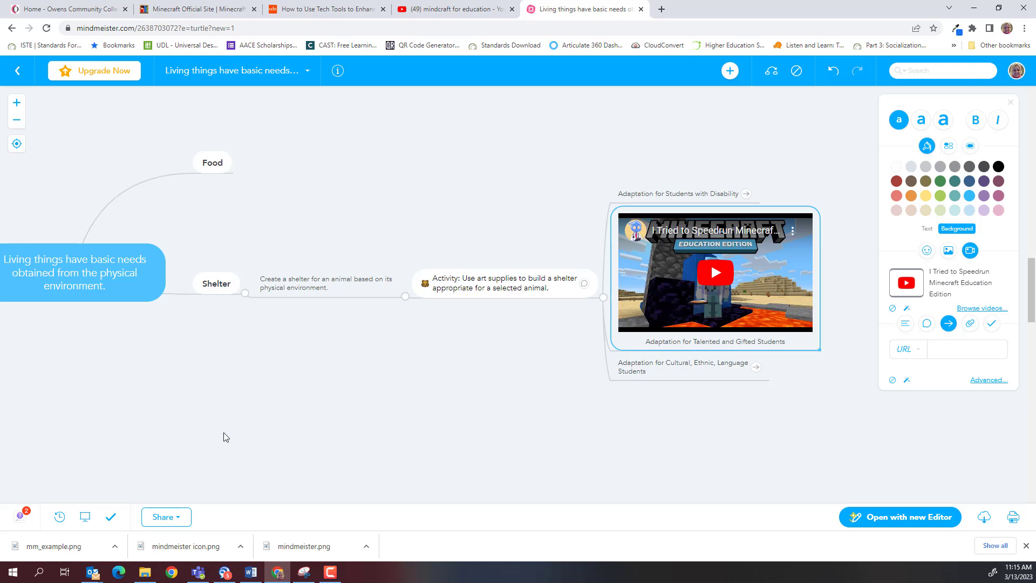
# In Sharing Settings, enable 'Link to share' with Can view access and select the share link.
pyautogui.click(176, 521)
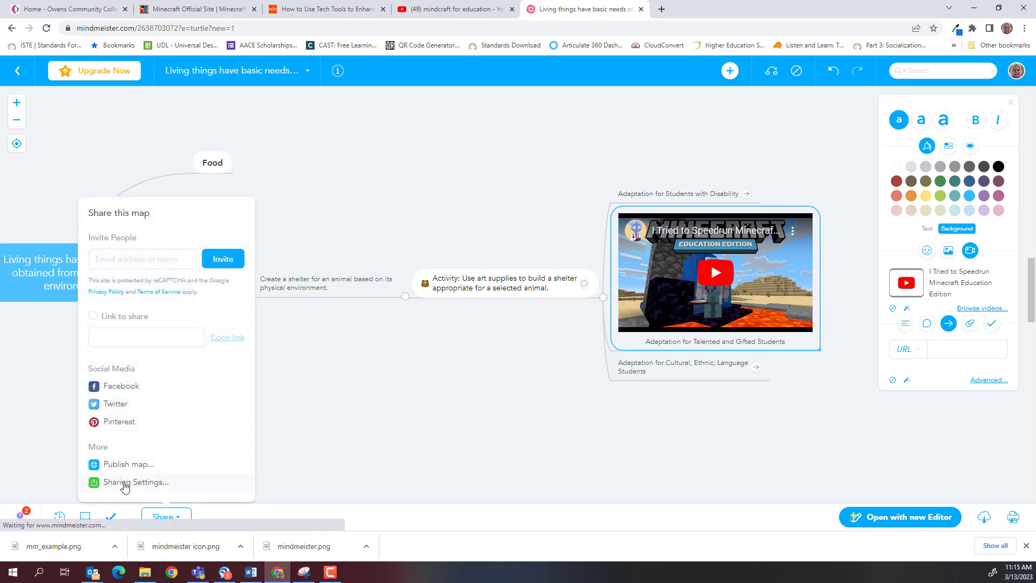
pyautogui.click(155, 487)
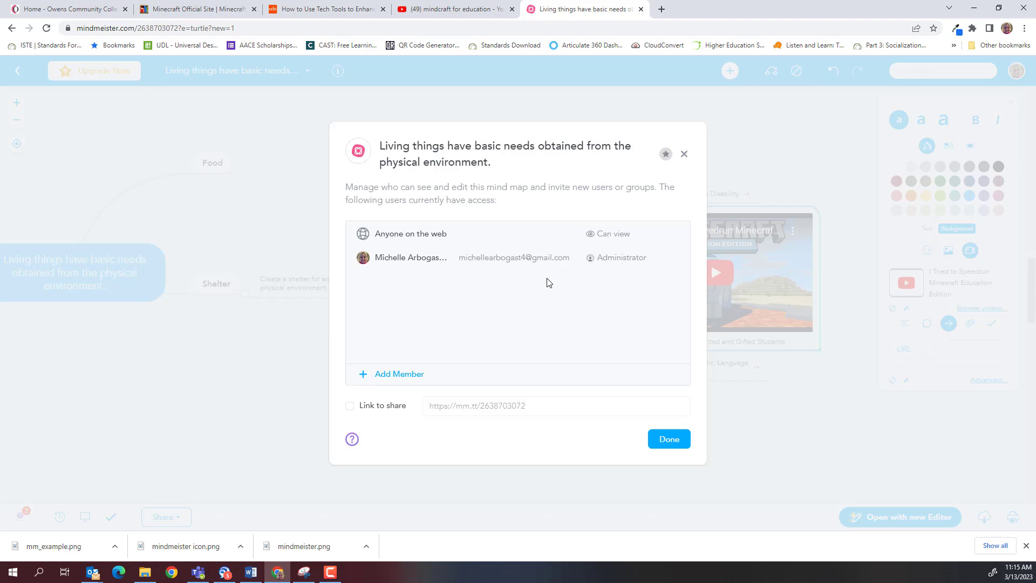
pyautogui.click(349, 408)
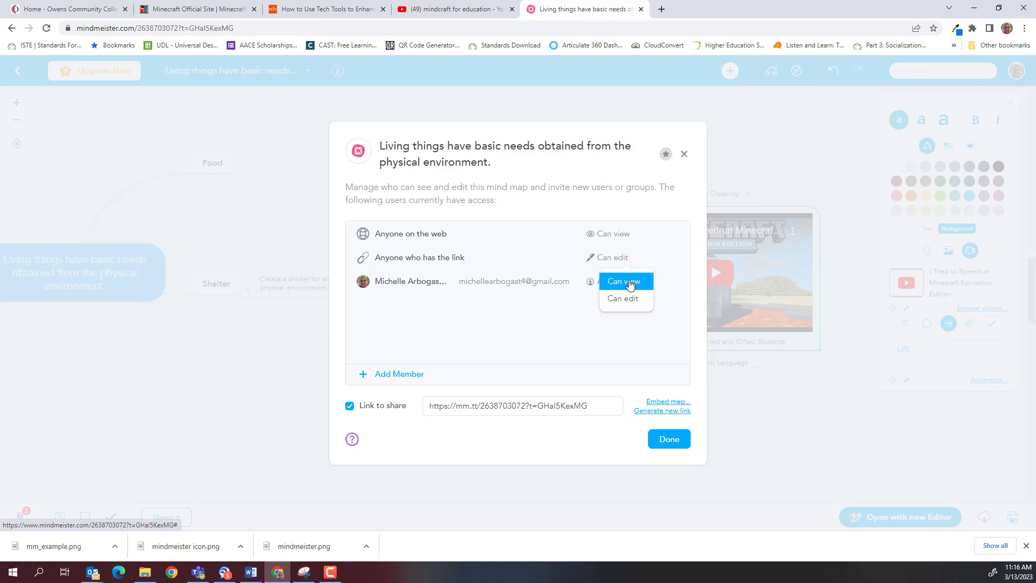
pyautogui.click(629, 282)
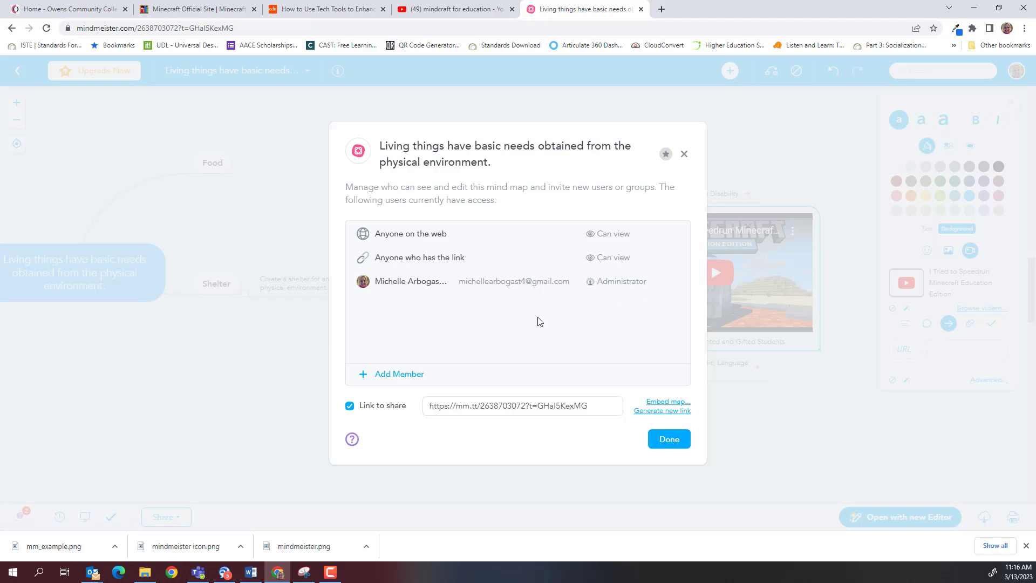
pyautogui.tripleClick(602, 407)
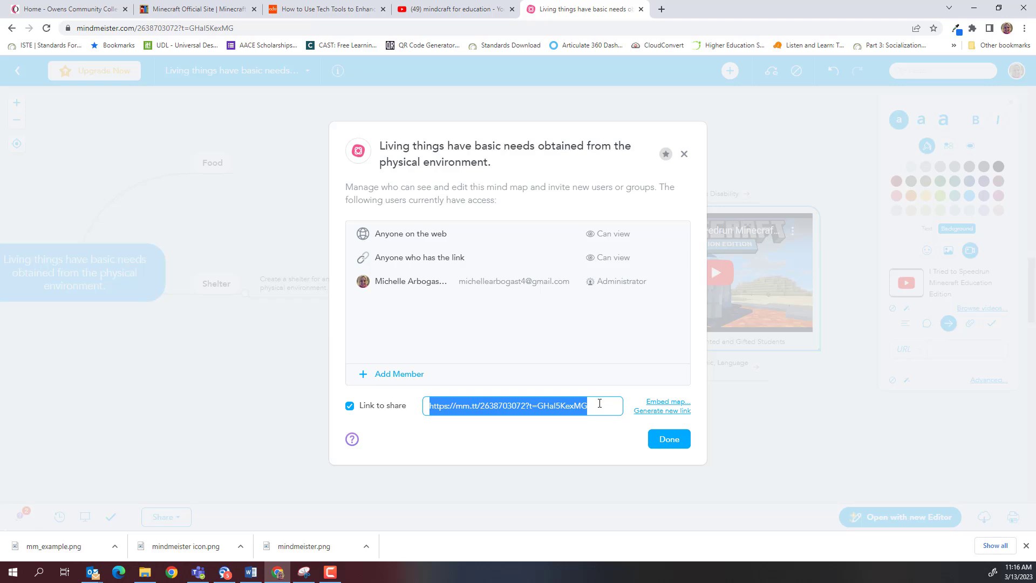
# Close sharing settings, return to My Maps, and check the new map's share link.
pyautogui.click(670, 439)
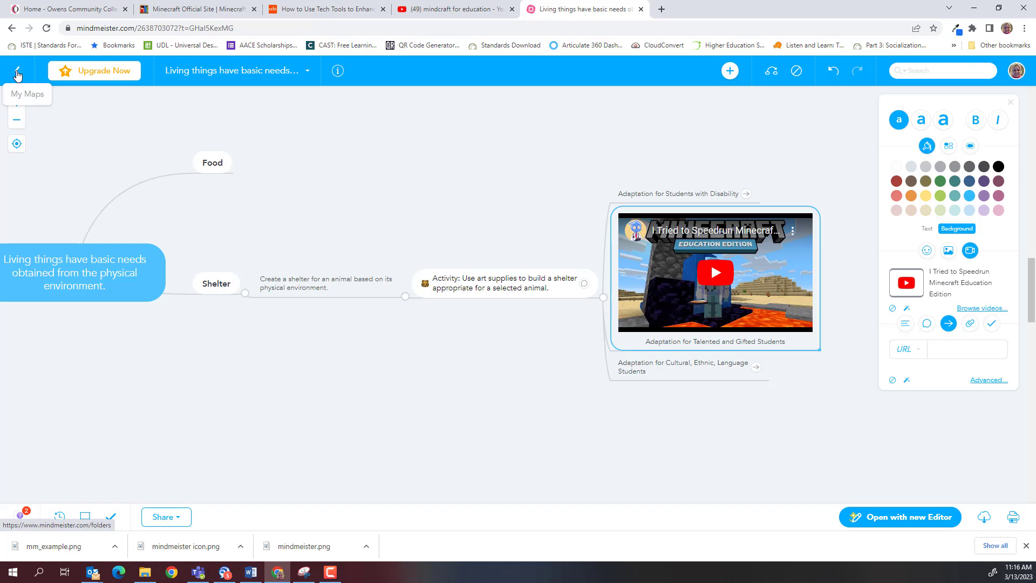
pyautogui.click(17, 75)
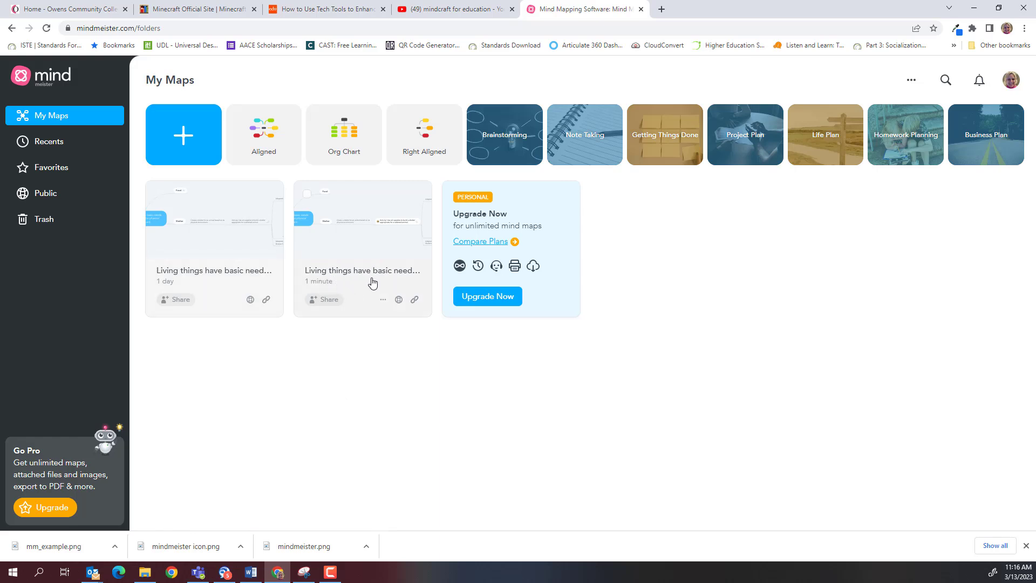
pyautogui.click(414, 300)
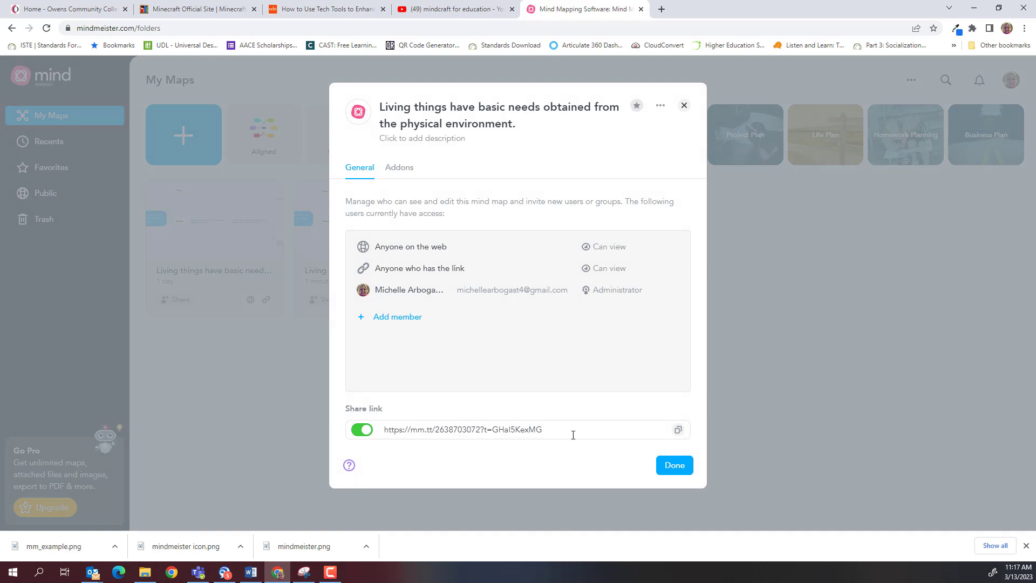
pyautogui.click(675, 465)
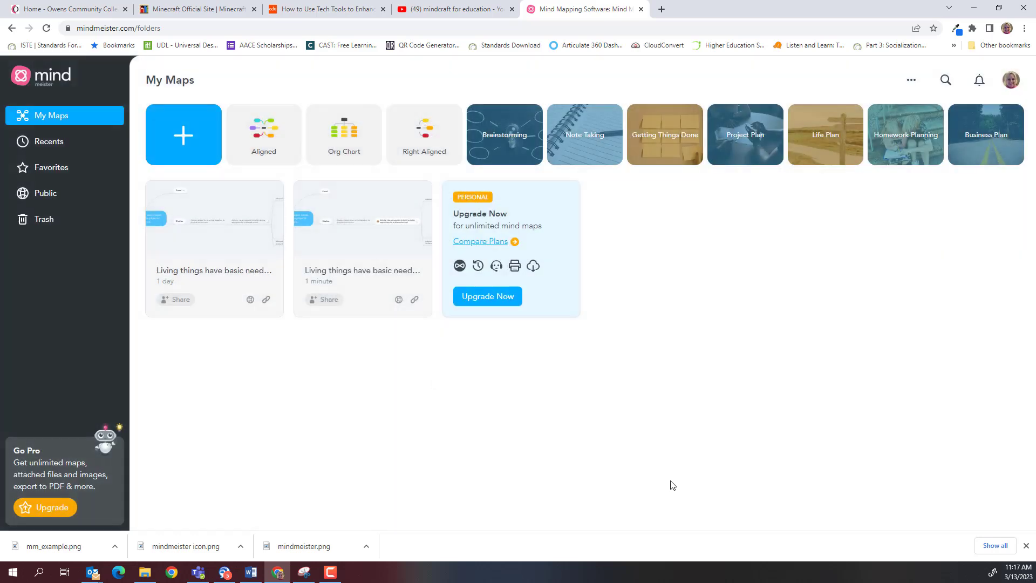